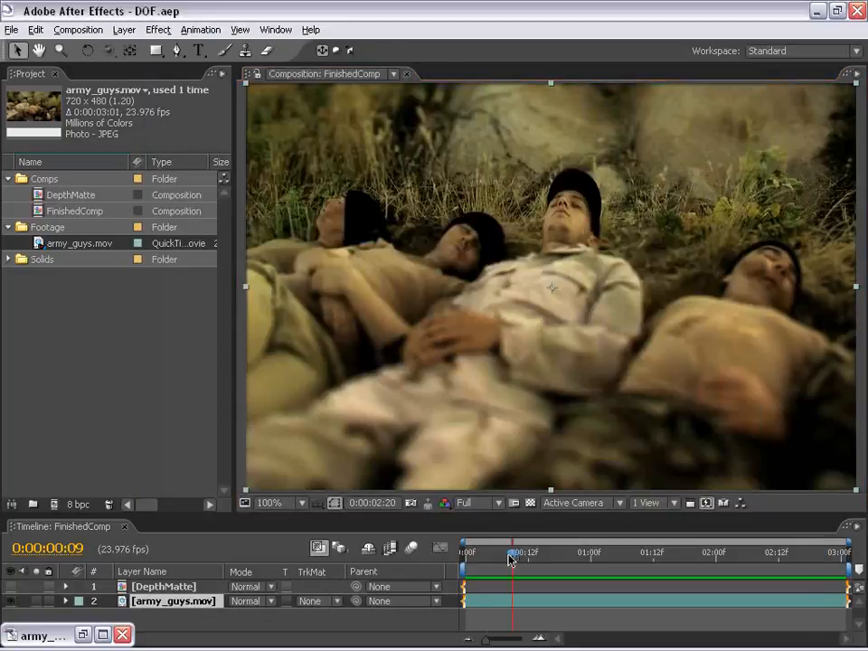
- Play the FinishedComp composition from the start, stop the playback, and scrub to frame 0:00:00:09
{"action": "key", "text": "Home"}
{"action": "key", "text": "space"}
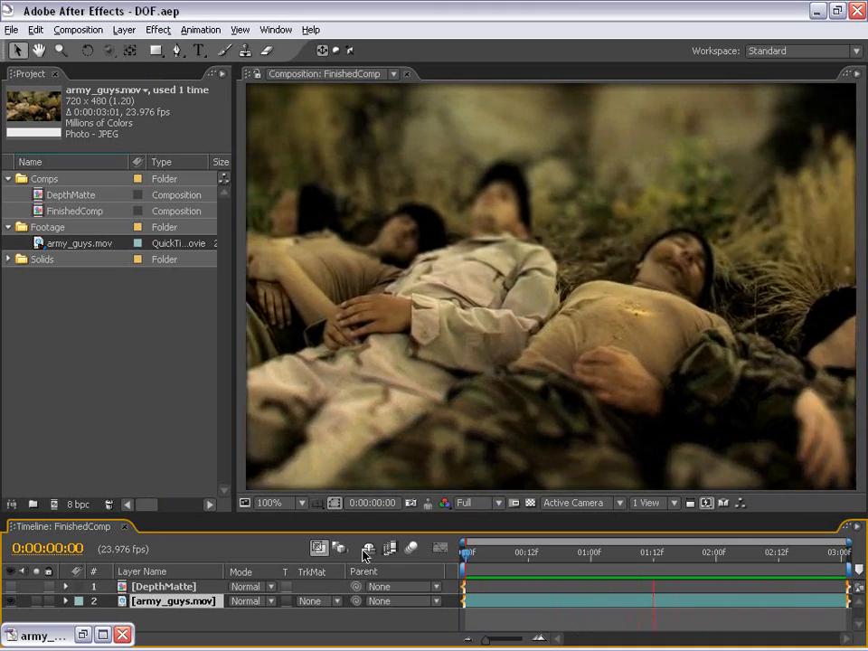
{"action": "key", "text": "space"}
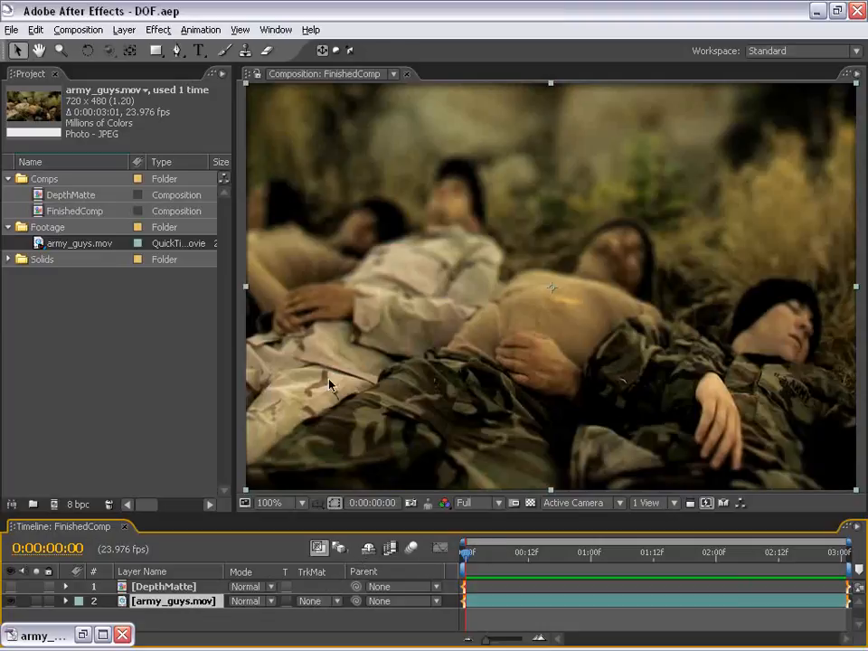
{"action": "left_click_drag", "start_coordinate": [465, 552], "coordinate": [513, 569]}
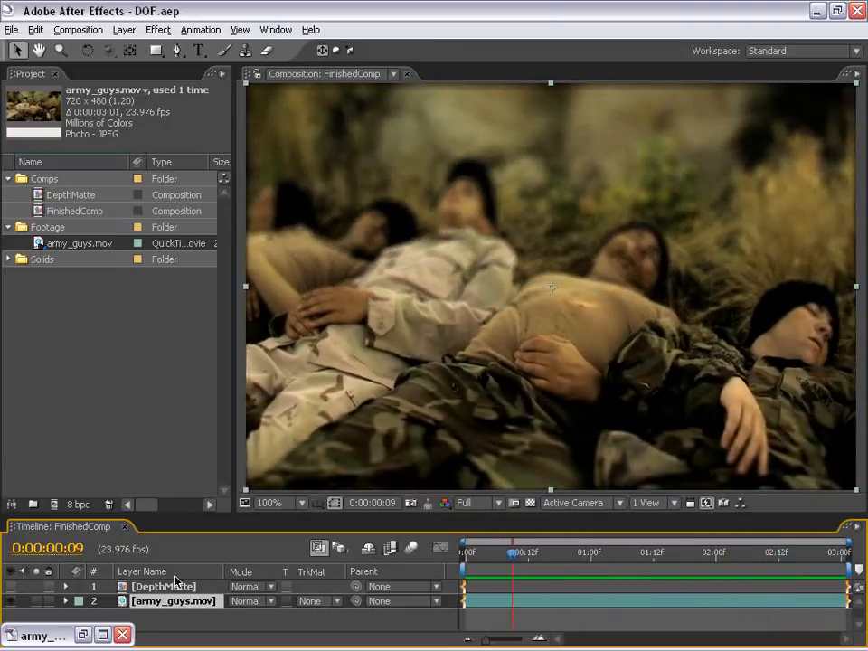
- View the original army_guys.mov clip in its own footage window beside the finished composition
{"action": "left_click", "coordinate": [83, 634]}
{"action": "left_click_drag", "start_coordinate": [367, 89], "coordinate": [293, 87]}
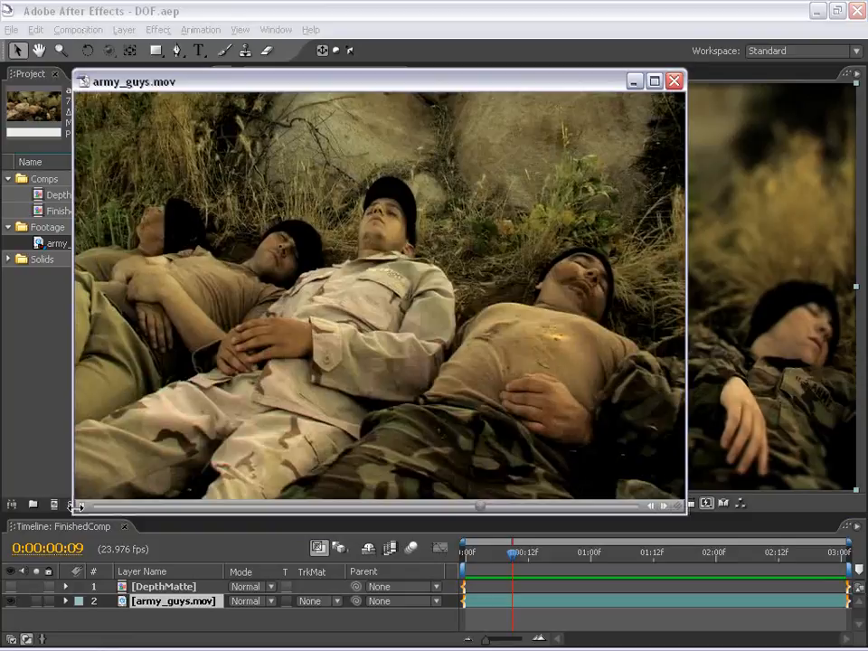
{"action": "left_click", "coordinate": [41, 334]}
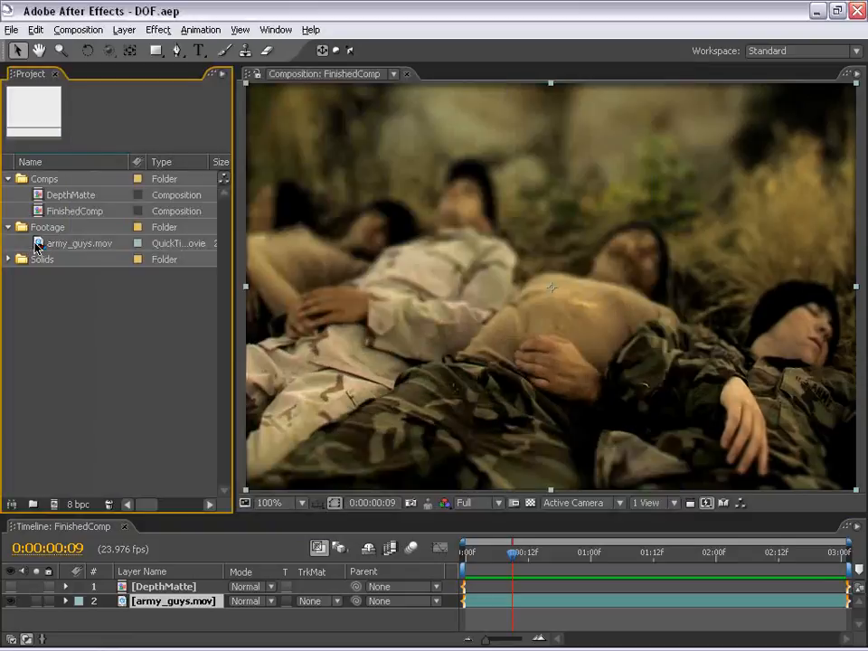
- Create a new composition from the army_guys.mov footage and close the FinishedComp timeline
{"action": "left_click", "coordinate": [41, 246]}
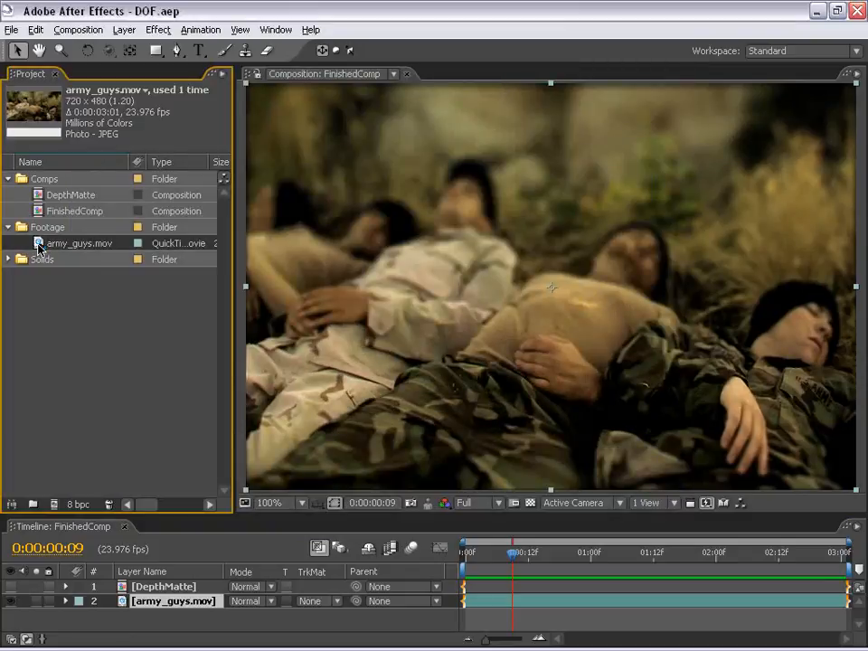
{"action": "left_click_drag", "start_coordinate": [39, 248], "coordinate": [55, 505]}
{"action": "left_click", "coordinate": [92, 527]}
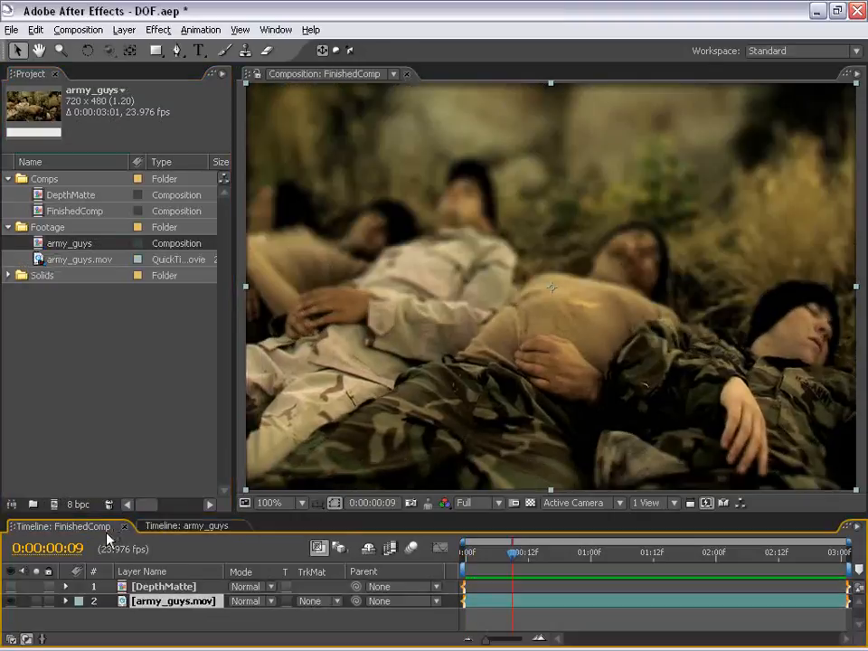
{"action": "left_click", "coordinate": [125, 526]}
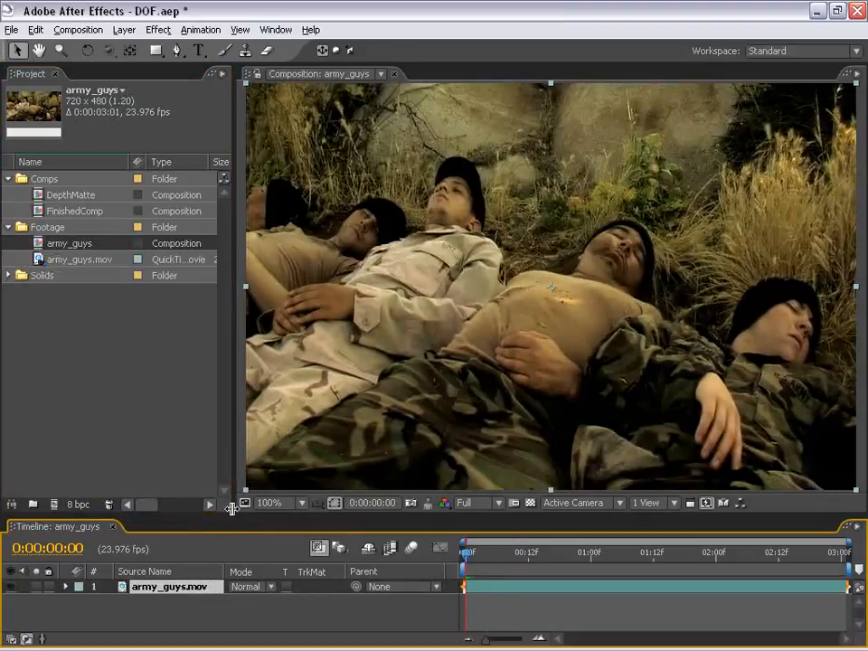
- Enlarge the timeline area and apply the Lens Blur effect to the army_guys.mov layer
{"action": "left_click_drag", "start_coordinate": [233, 508], "coordinate": [274, 416]}
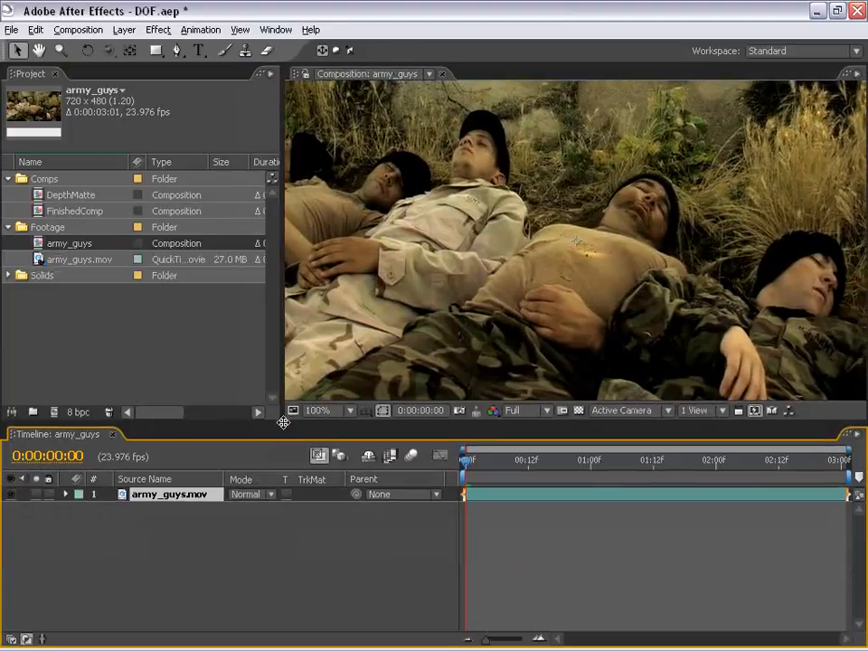
{"action": "scroll", "coordinate": [506, 328], "scroll_direction": "down", "scroll_amount": 2}
{"action": "left_click", "coordinate": [498, 494]}
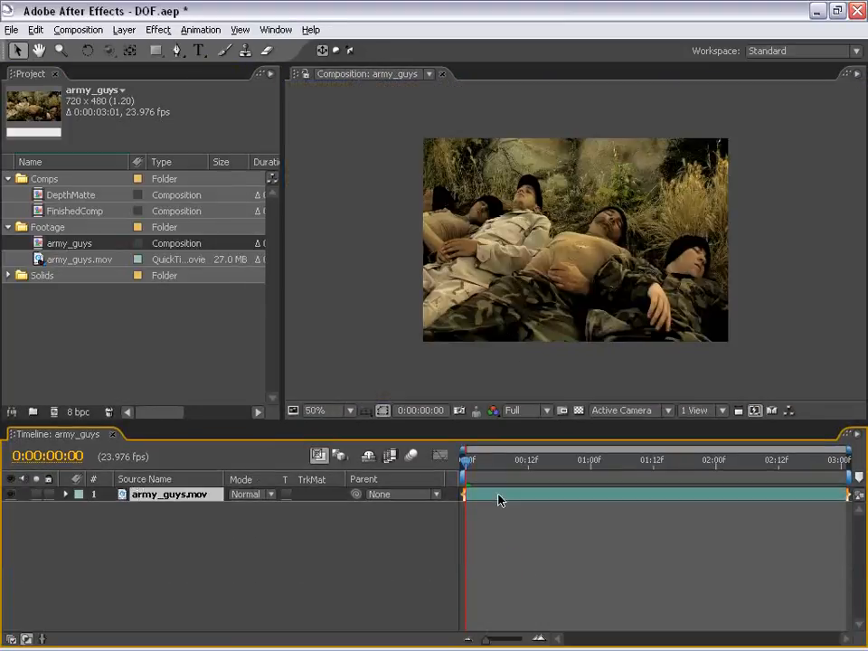
{"action": "left_click", "coordinate": [158, 30]}
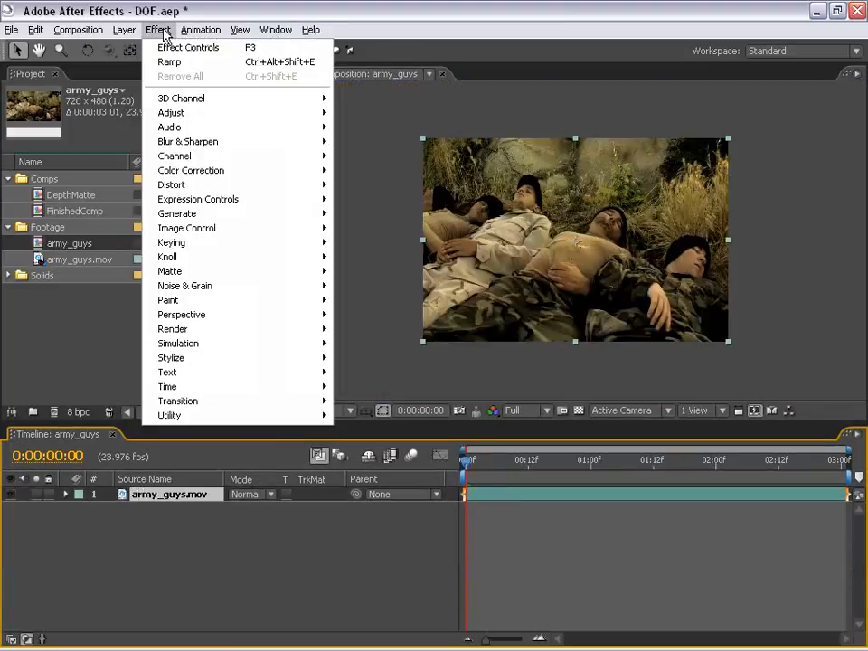
{"action": "mouse_move", "coordinate": [242, 143]}
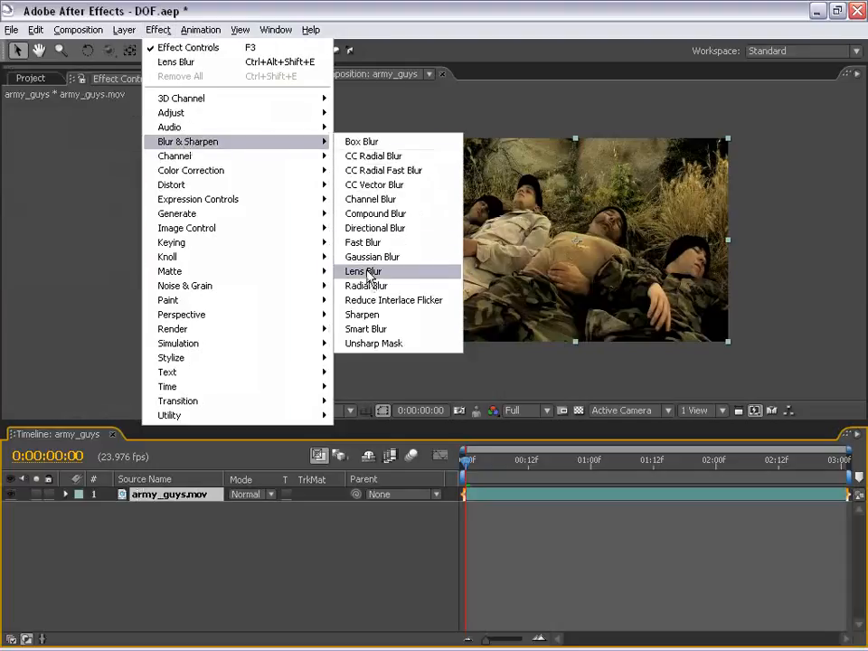
{"action": "left_click", "coordinate": [365, 271]}
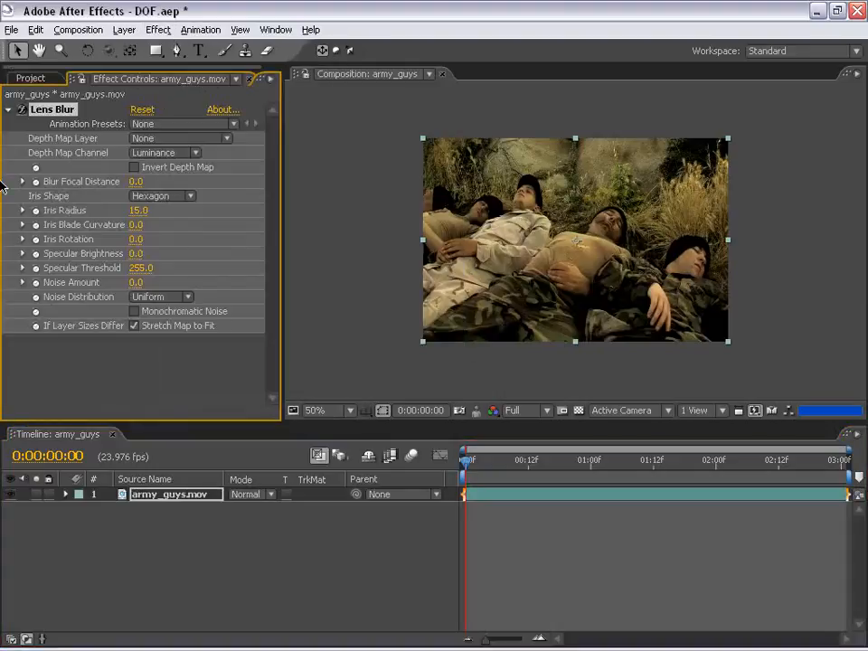
- Examine the Lens Blur on the footage up close across the frame, and turn the effect off
{"action": "left_click", "coordinate": [393, 240]}
{"action": "scroll", "coordinate": [497, 250], "scroll_direction": "up", "scroll_amount": 1}
{"action": "left_click_drag", "start_coordinate": [578, 251], "coordinate": [531, 240]}
{"action": "left_click_drag", "start_coordinate": [513, 188], "coordinate": [527, 107]}
{"action": "scroll", "coordinate": [500, 234], "scroll_direction": "down", "scroll_amount": 1}
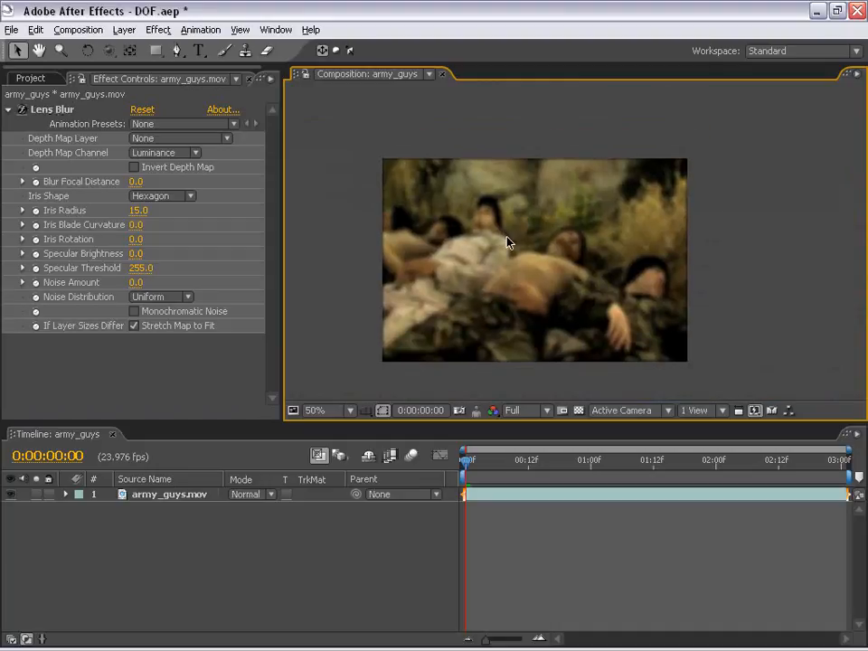
{"action": "scroll", "coordinate": [507, 238], "scroll_direction": "up", "scroll_amount": 1}
{"action": "mouse_move", "coordinate": [507, 239]}
{"action": "left_mouse_down"}
{"action": "mouse_move", "coordinate": [593, 225]}
{"action": "mouse_move", "coordinate": [492, 248]}
{"action": "left_mouse_up"}
{"action": "scroll", "coordinate": [508, 218], "scroll_direction": "down", "scroll_amount": 1}
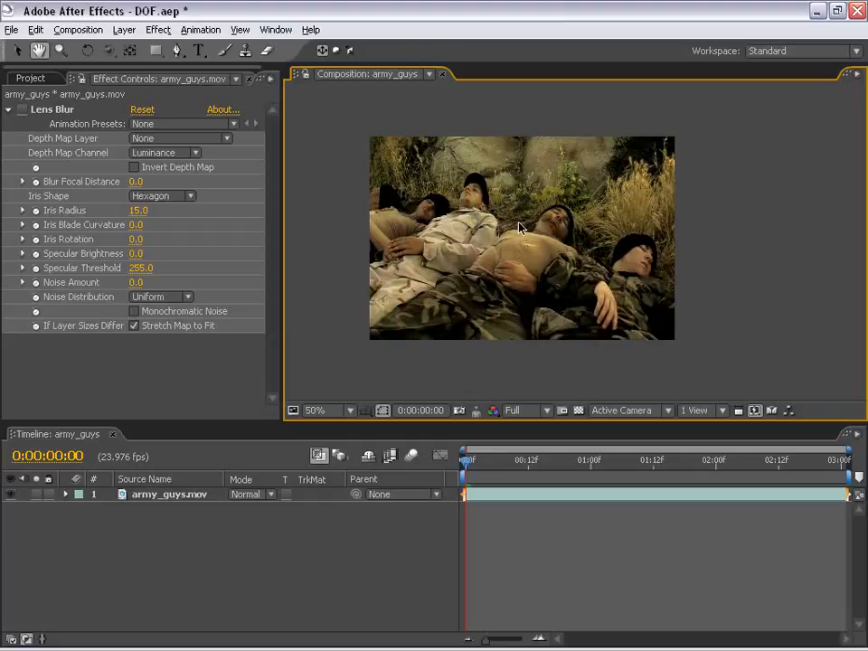
- Create a comp-sized white solid of 720 by 480 pixels named Depth
{"action": "left_click", "coordinate": [397, 543]}
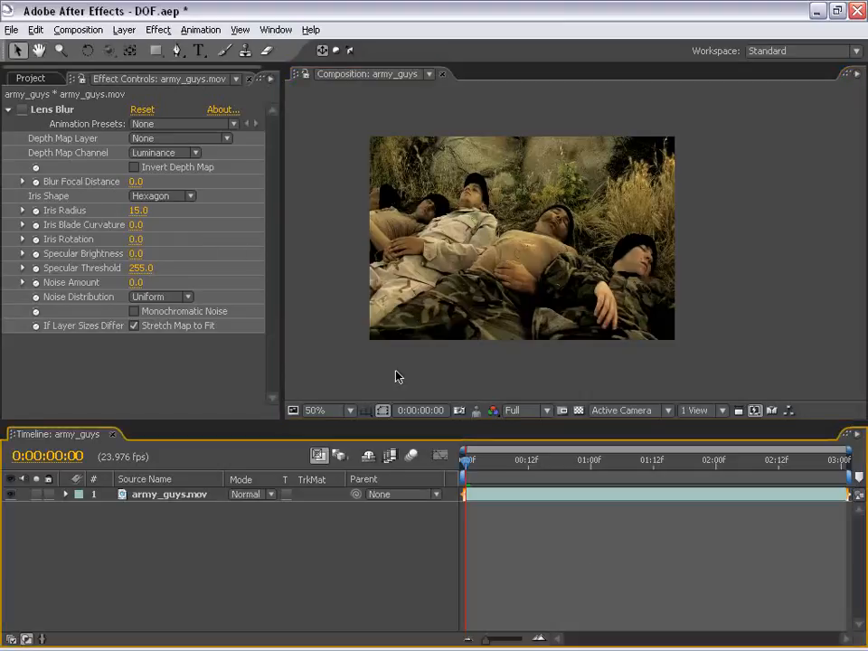
{"action": "left_click", "coordinate": [123, 29]}
{"action": "mouse_move", "coordinate": [144, 47]}
{"action": "left_click", "coordinate": [349, 61]}
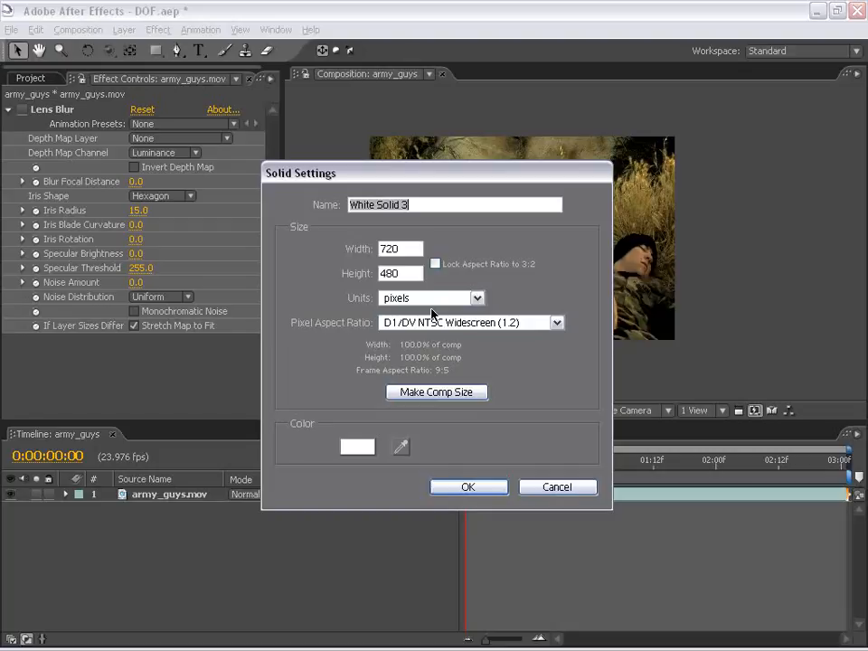
{"action": "type", "text": "Depth"}
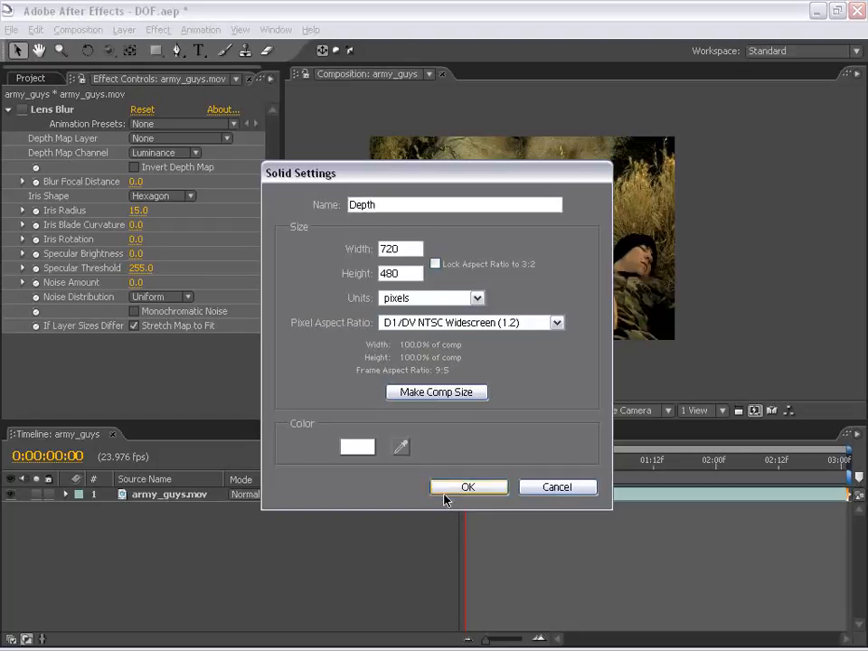
{"action": "left_click", "coordinate": [467, 486]}
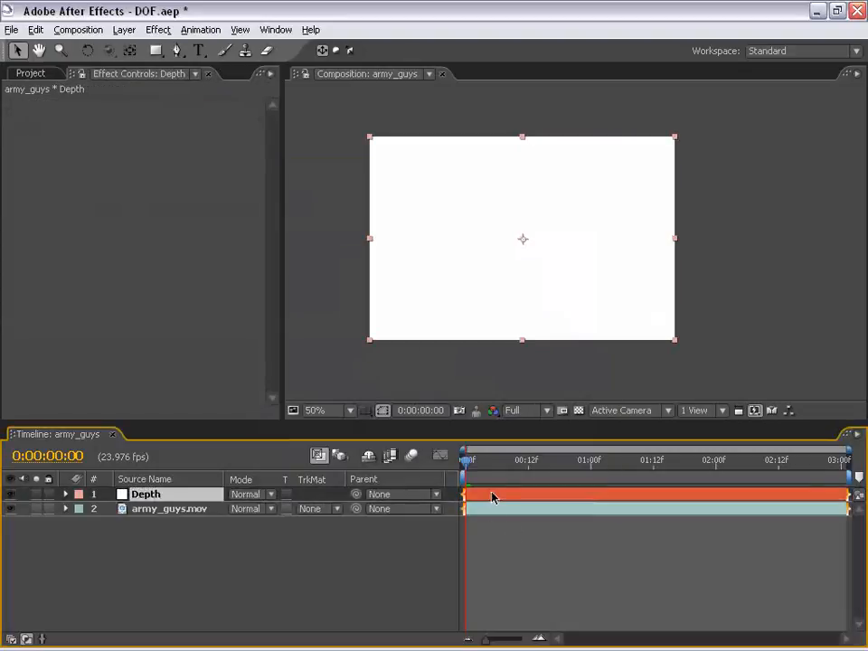
- Apply the Ramp effect to the Depth solid
{"action": "left_click", "coordinate": [170, 31]}
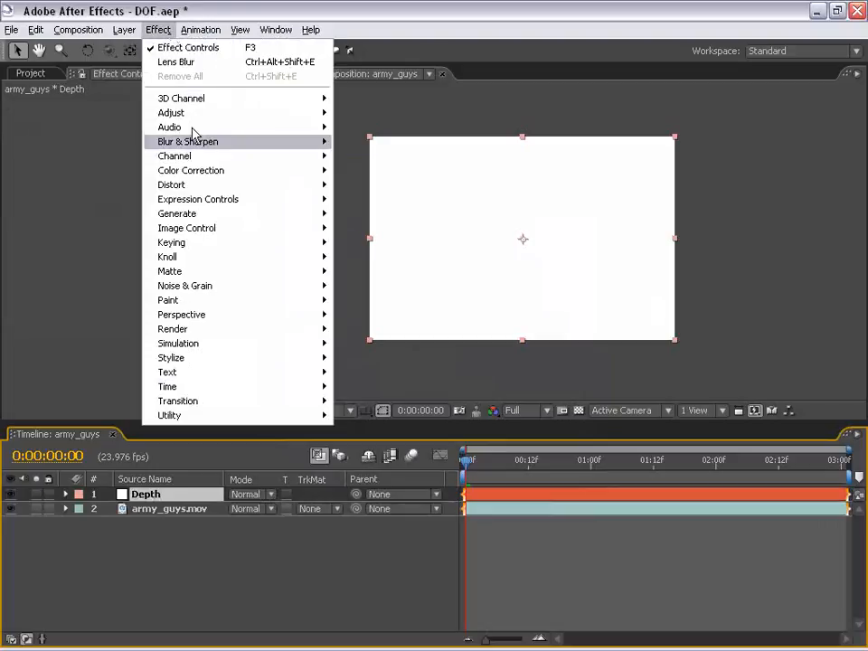
{"action": "mouse_move", "coordinate": [181, 213]}
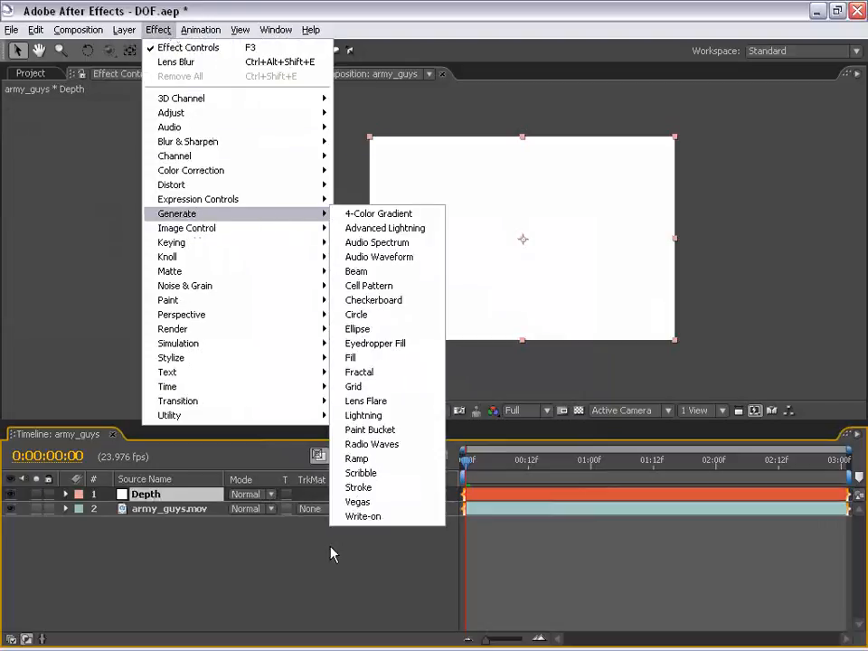
{"action": "left_click", "coordinate": [362, 460]}
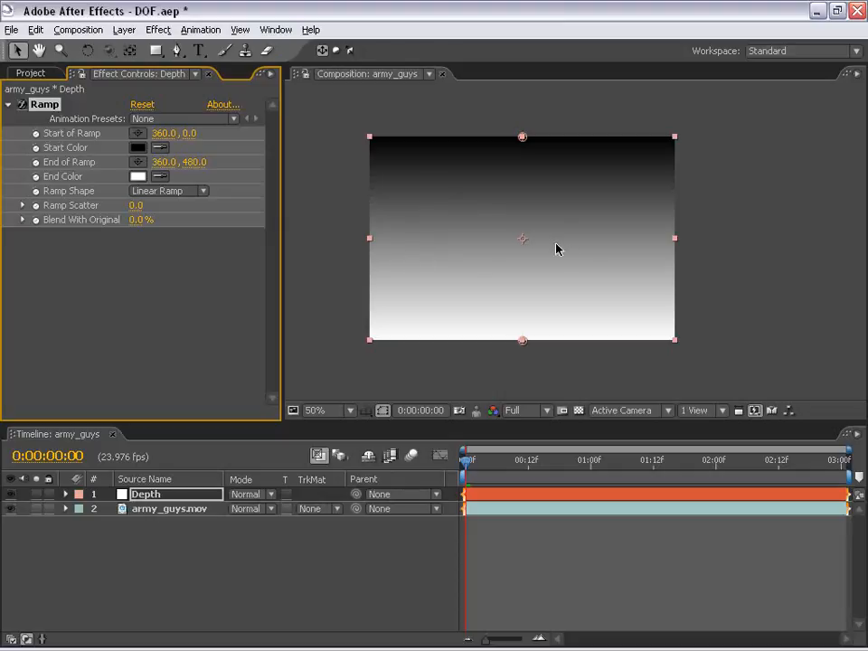
{"action": "left_click", "coordinate": [120, 586]}
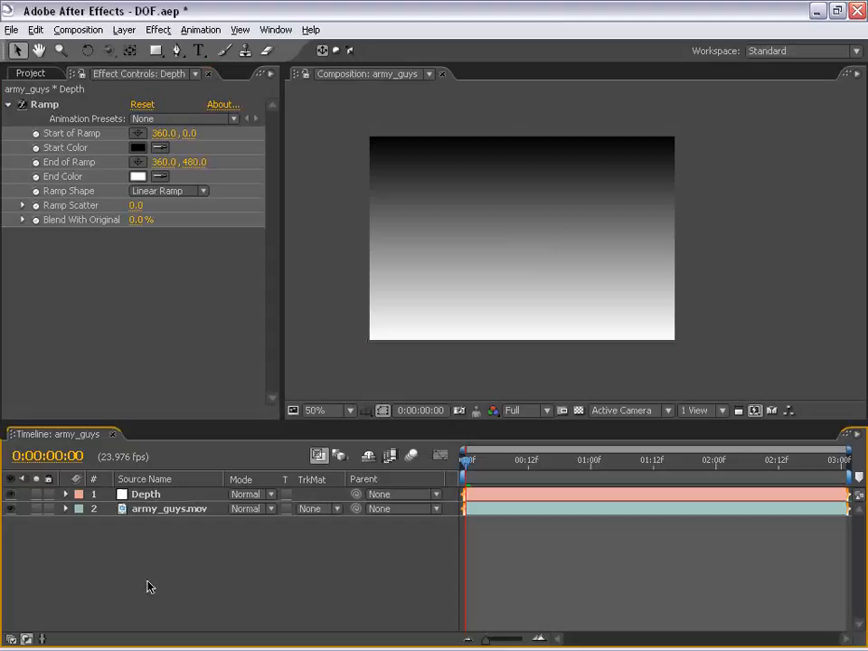
- Turn Lens Blur back on for the army_guys.mov layer and set its Depth Map Layer to Depth
{"action": "left_click", "coordinate": [144, 511]}
{"action": "left_click", "coordinate": [24, 109]}
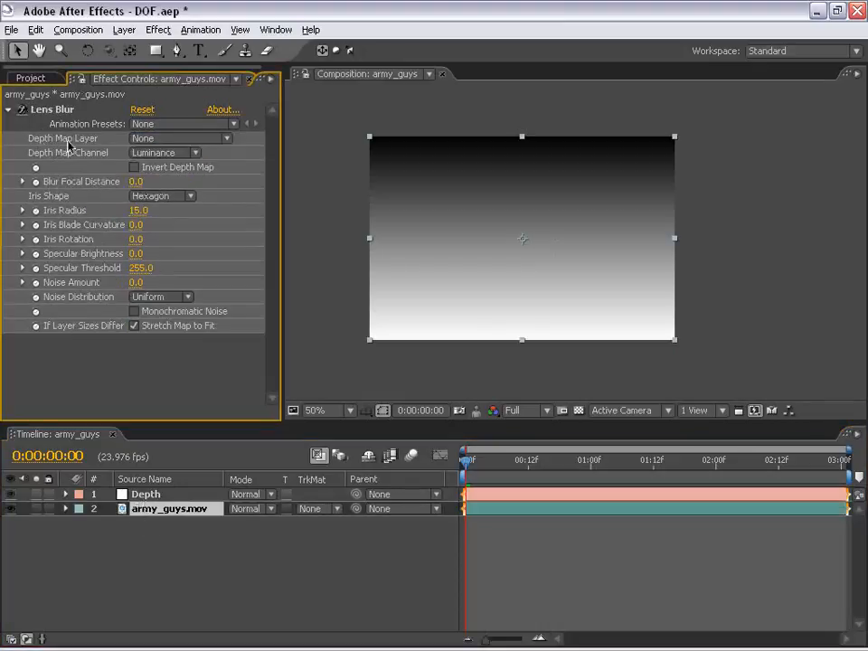
{"action": "left_click", "coordinate": [174, 140]}
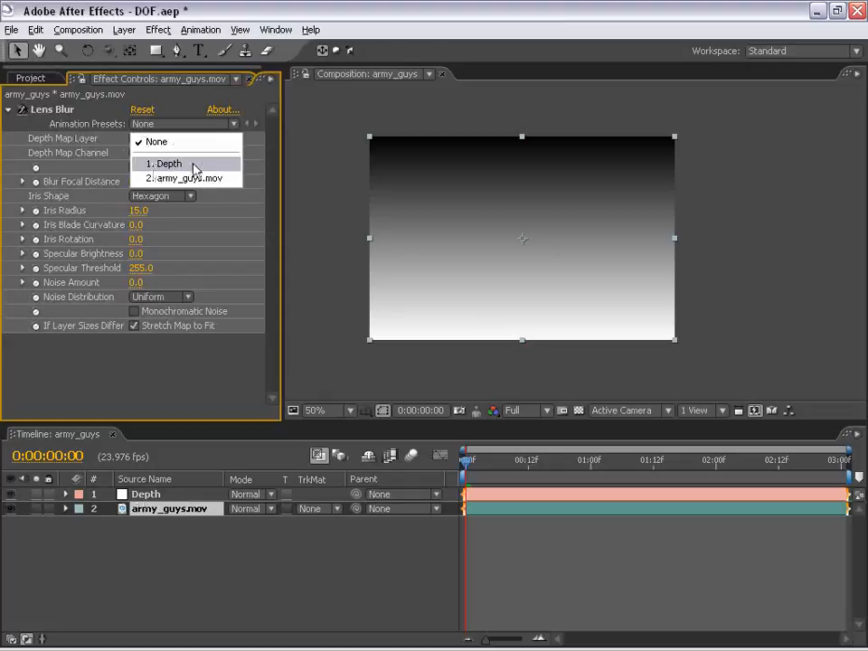
{"action": "left_click", "coordinate": [193, 164]}
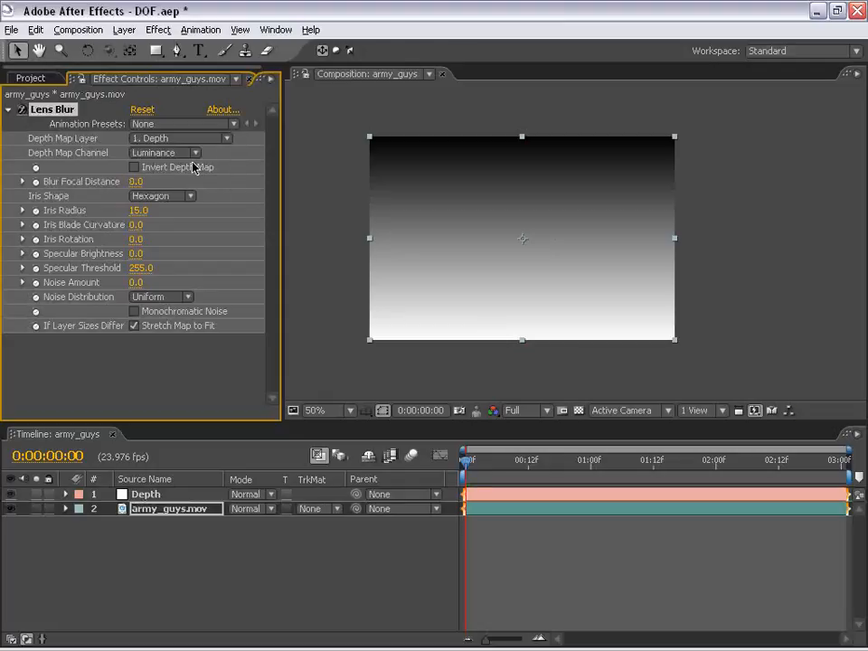
- Hide the Depth layer and check the blurred footage beneath it
{"action": "left_click", "coordinate": [11, 495]}
{"action": "left_click", "coordinate": [622, 547]}
{"action": "scroll", "coordinate": [487, 236], "scroll_direction": "up", "scroll_amount": 1}
{"action": "scroll", "coordinate": [487, 242], "scroll_direction": "down", "scroll_amount": 1}
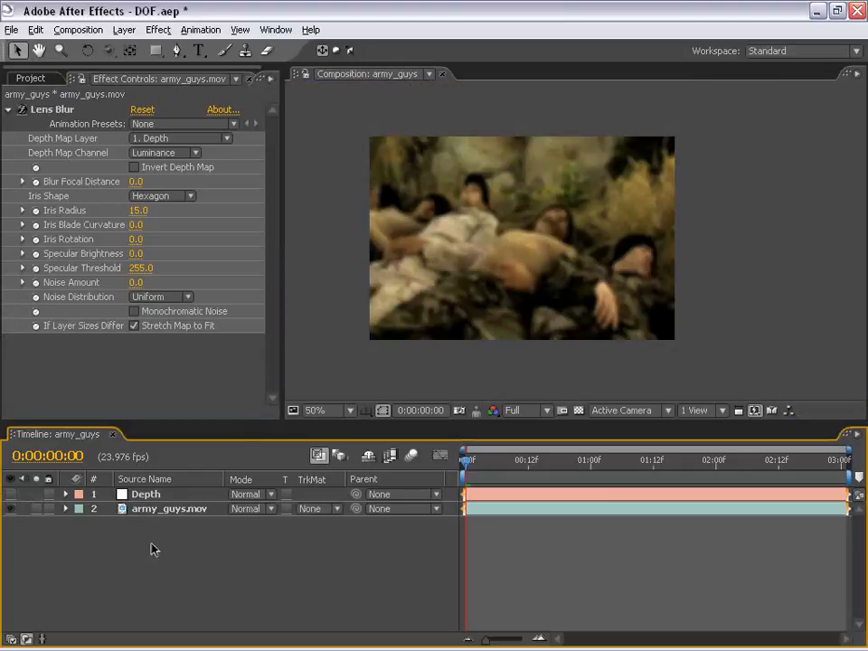
- Pre-compose the Depth layer as Depth Comp 1, moving all attributes into the new composition
{"action": "left_click", "coordinate": [151, 494]}
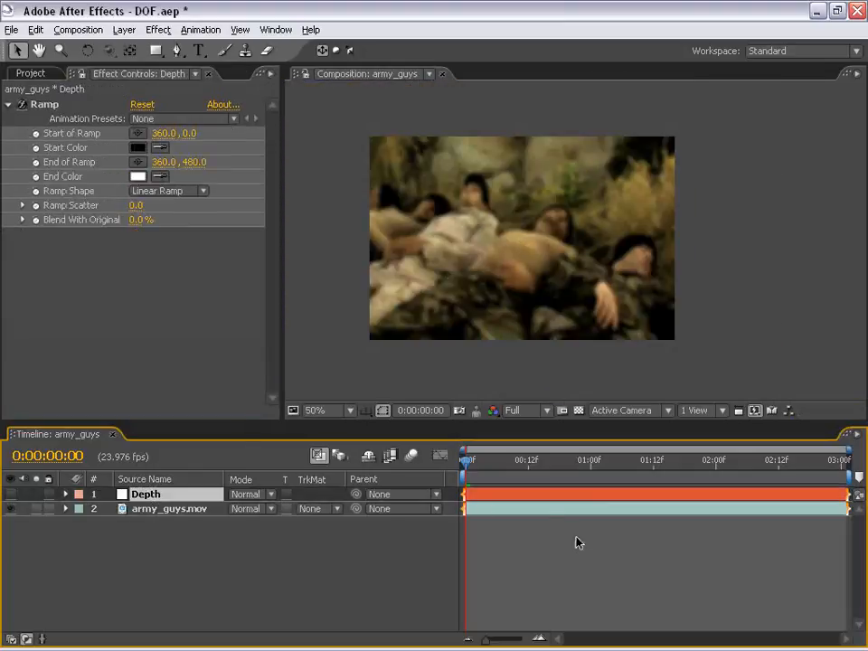
{"action": "left_click", "coordinate": [225, 552]}
{"action": "left_click", "coordinate": [150, 495]}
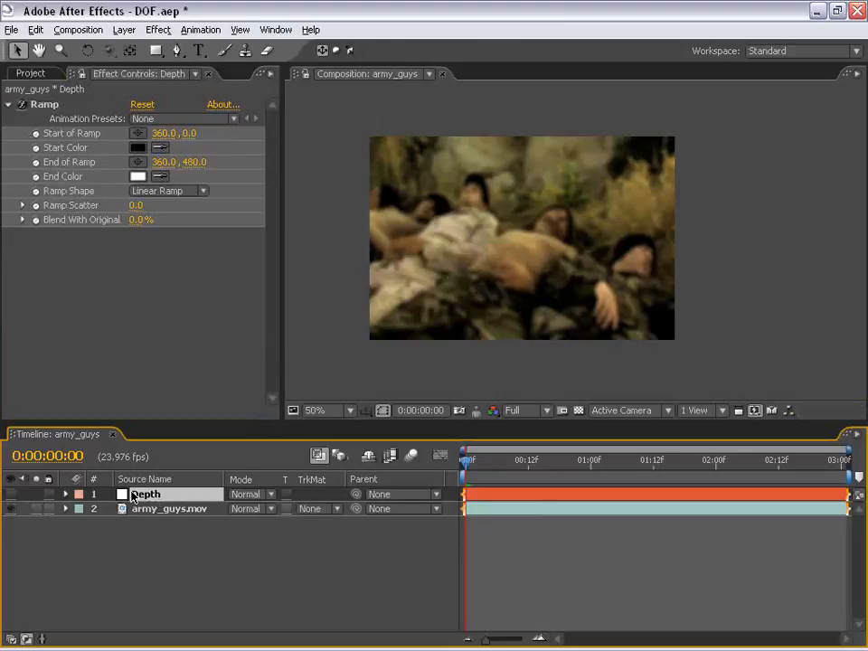
{"action": "left_click", "coordinate": [124, 29]}
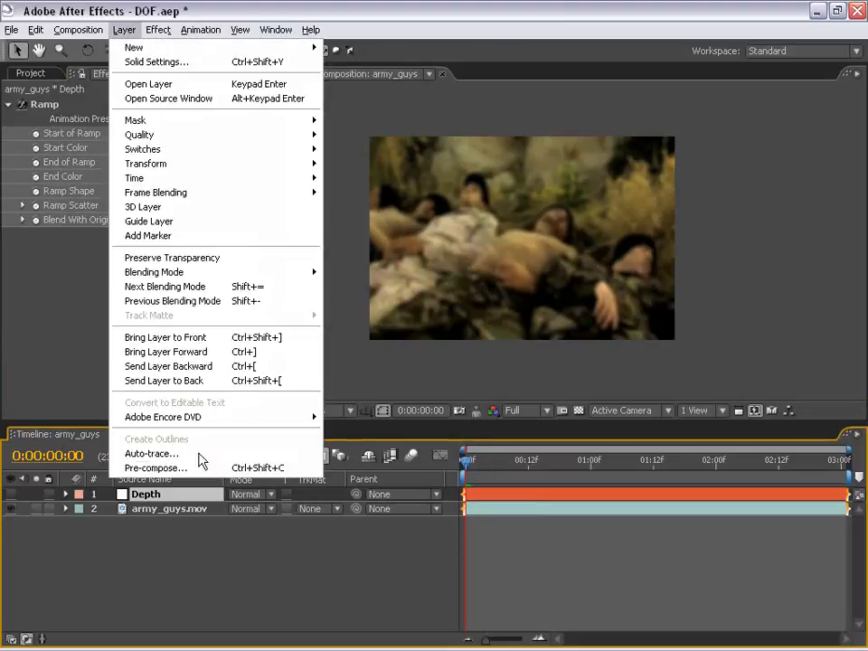
{"action": "left_click", "coordinate": [217, 470]}
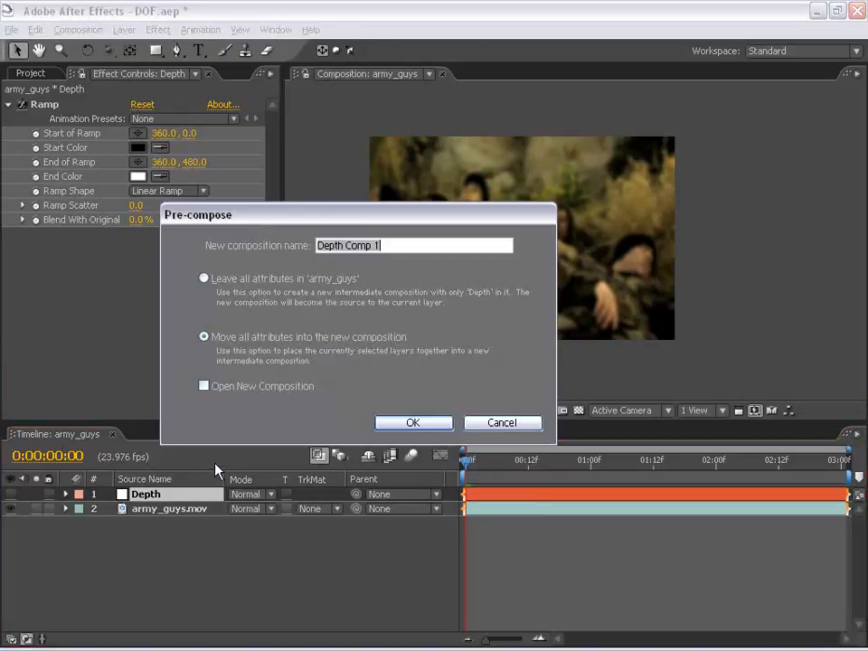
{"action": "left_click", "coordinate": [412, 422]}
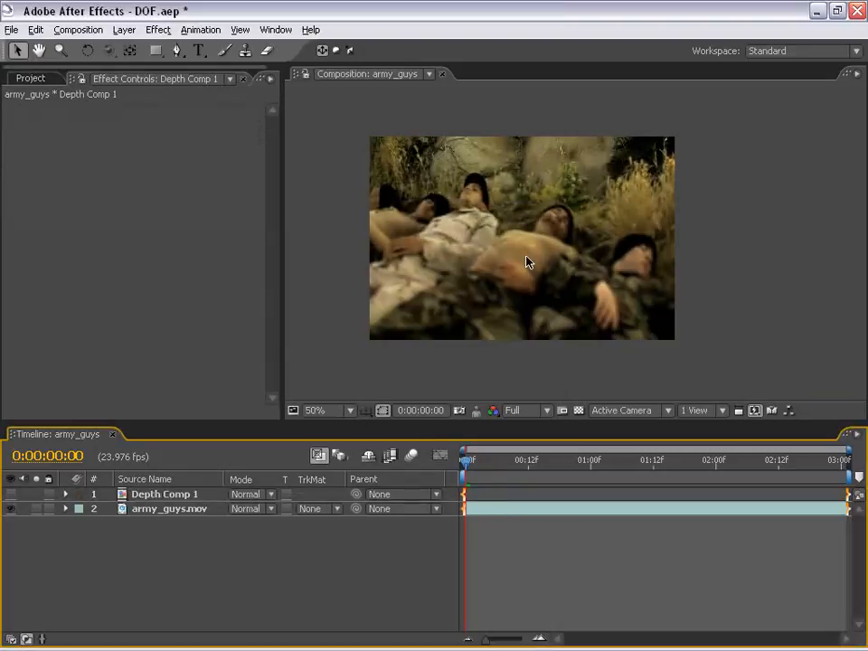
- Examine how the depth-mapped blur varies from the top to the bottom of the footage up close
{"action": "key", "text": "space"}
{"action": "left_click_drag", "start_coordinate": [541, 316], "coordinate": [546, 287]}
{"action": "scroll", "coordinate": [546, 287], "scroll_direction": "up", "scroll_amount": 1}
{"action": "left_click_drag", "start_coordinate": [508, 213], "coordinate": [521, 273]}
{"action": "left_click_drag", "start_coordinate": [522, 156], "coordinate": [546, 303]}
{"action": "left_click_drag", "start_coordinate": [485, 310], "coordinate": [486, 277]}
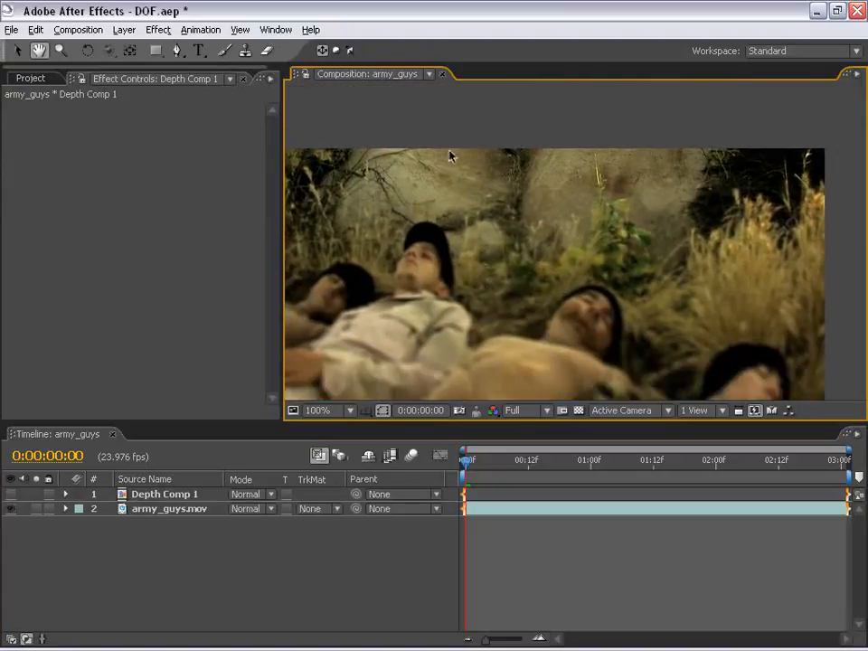
{"action": "left_click_drag", "start_coordinate": [490, 332], "coordinate": [493, 182]}
{"action": "left_click_drag", "start_coordinate": [481, 316], "coordinate": [496, 178]}
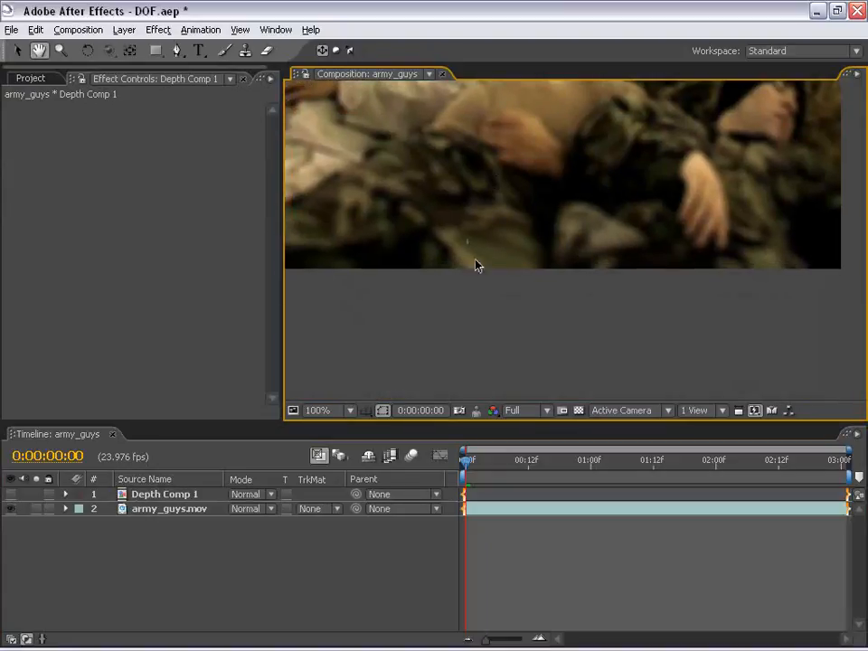
{"action": "left_click_drag", "start_coordinate": [547, 156], "coordinate": [557, 240]}
{"action": "scroll", "coordinate": [544, 304], "scroll_direction": "down", "scroll_amount": 1}
{"action": "left_click_drag", "start_coordinate": [560, 177], "coordinate": [549, 229]}
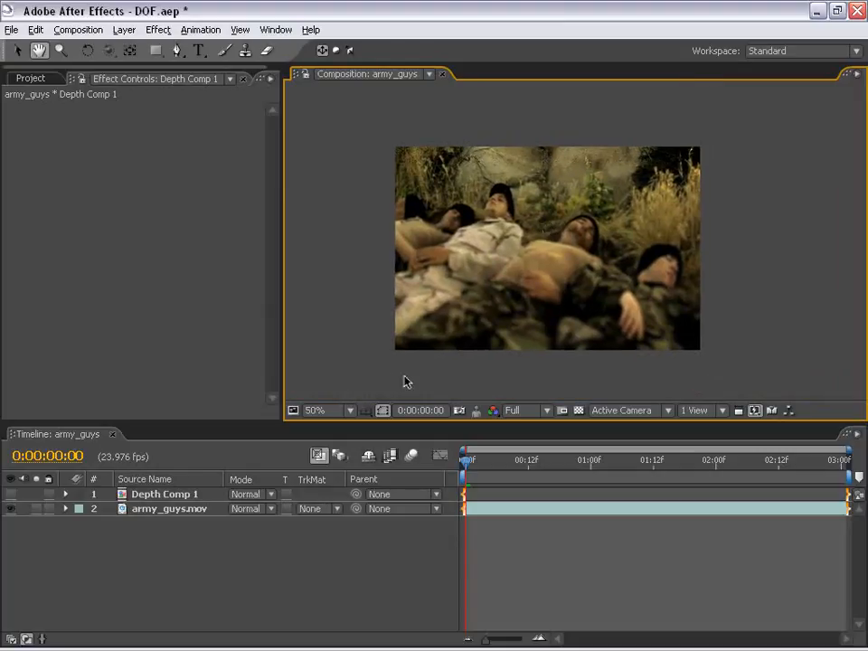
- Open the Depth Comp 1 composition and dock a second viewer of it beside the existing one
{"action": "left_click_drag", "start_coordinate": [576, 243], "coordinate": [552, 222]}
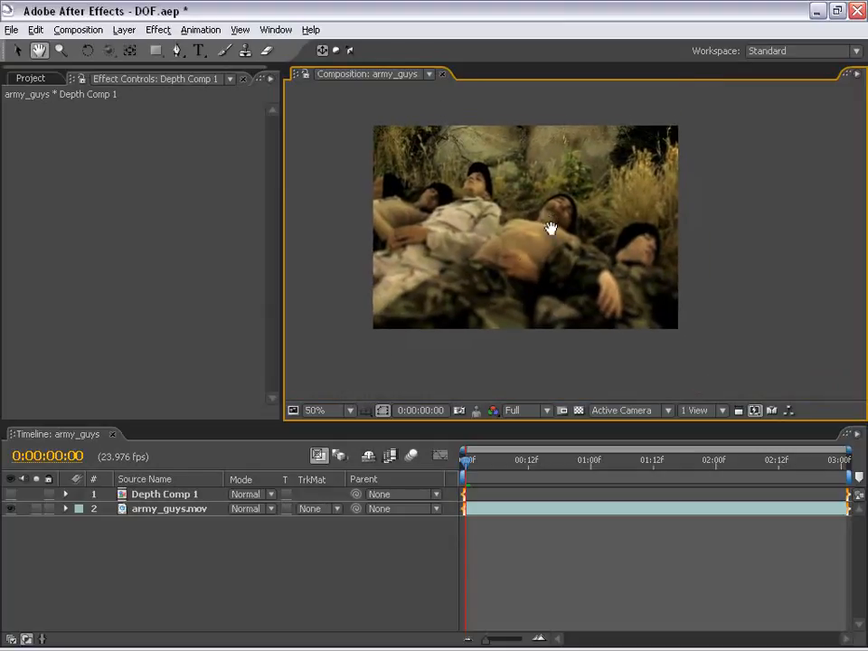
{"action": "double_click", "coordinate": [498, 495]}
{"action": "left_click", "coordinate": [531, 264]}
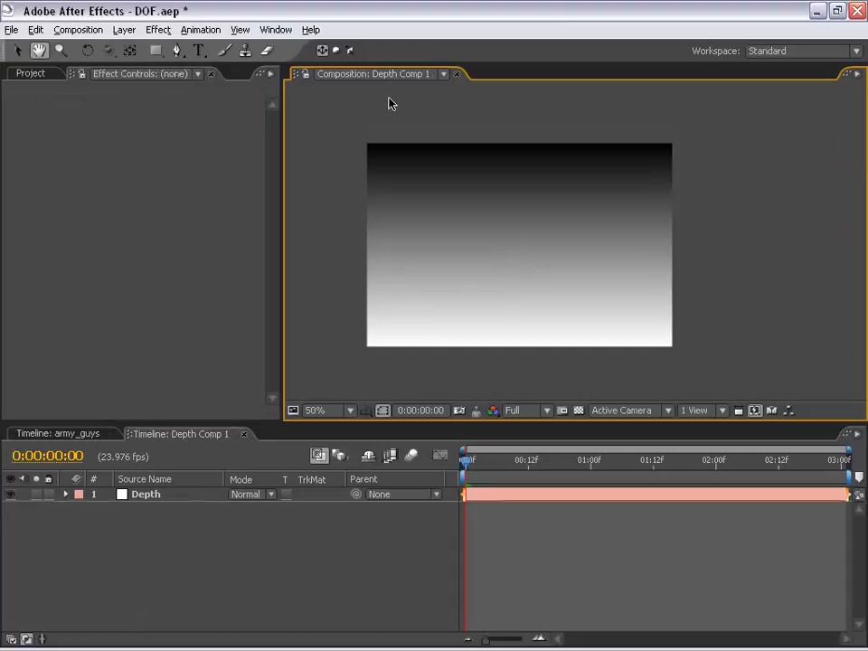
{"action": "left_click", "coordinate": [240, 29]}
{"action": "left_click", "coordinate": [253, 47]}
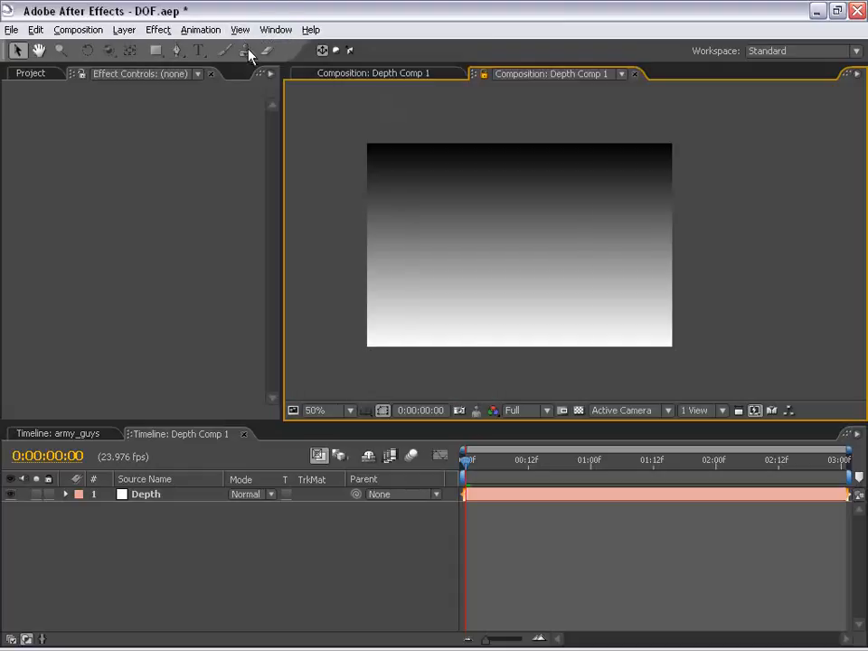
{"action": "left_click_drag", "start_coordinate": [475, 79], "coordinate": [837, 188]}
{"action": "left_click_drag", "start_coordinate": [300, 124], "coordinate": [233, 124]}
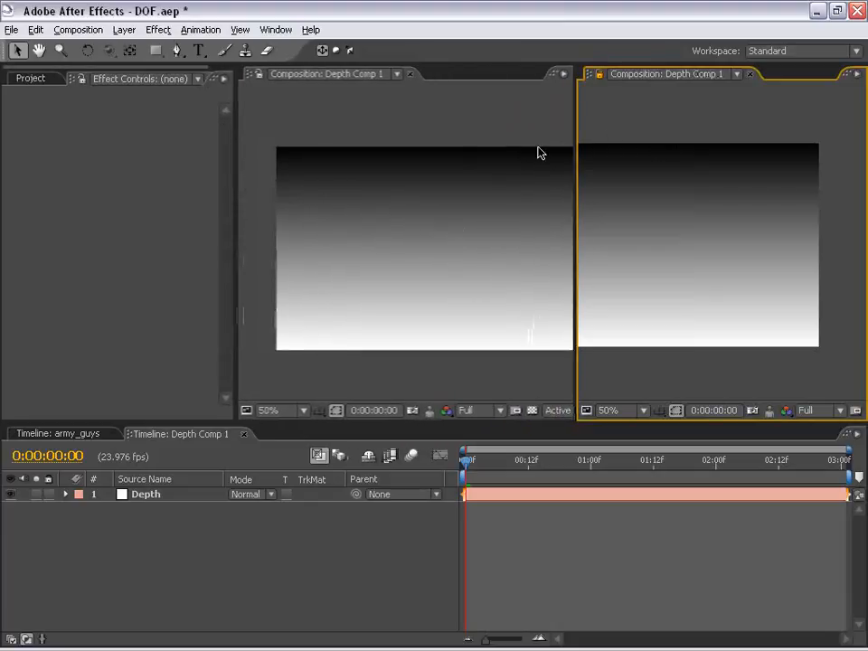
- Show the army_guys composition in the original viewer and lock it so the footage stays visible beside Depth Comp 1
{"action": "left_click", "coordinate": [314, 115]}
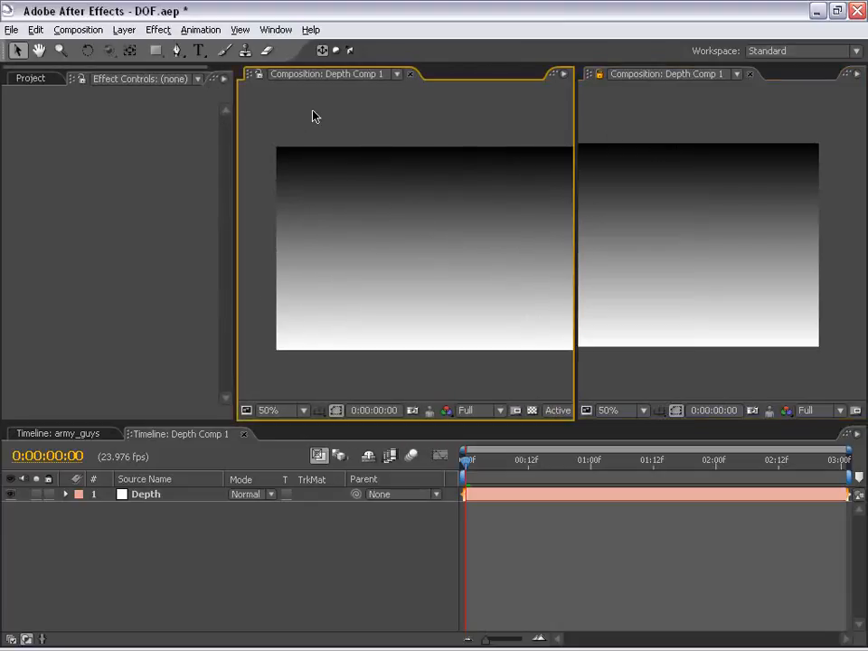
{"action": "left_click", "coordinate": [56, 435]}
{"action": "left_click", "coordinate": [259, 74]}
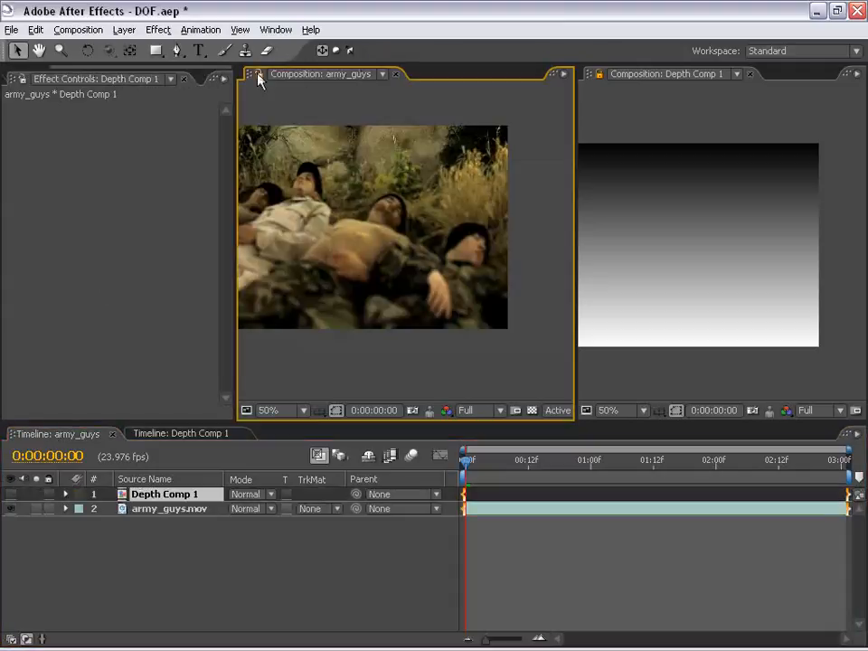
{"action": "left_click_drag", "start_coordinate": [320, 197], "coordinate": [368, 226]}
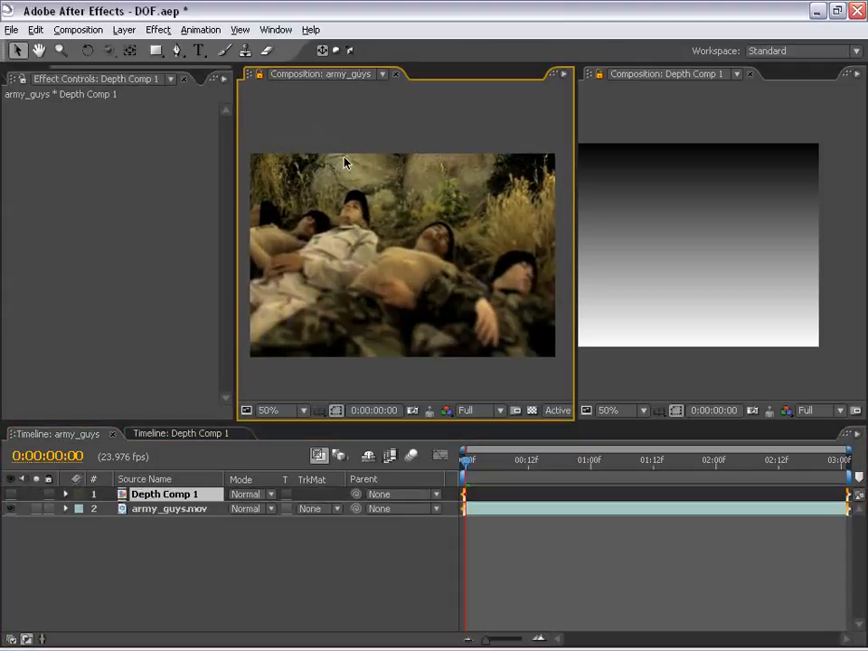
{"action": "left_click", "coordinate": [708, 94]}
{"action": "left_click_drag", "start_coordinate": [663, 201], "coordinate": [708, 207]}
- Switch the Depth layer's Ramp in Depth Comp 1 to Radial Ramp, starting at 360, 236 and ending at 330, 788
{"action": "left_click", "coordinate": [186, 434]}
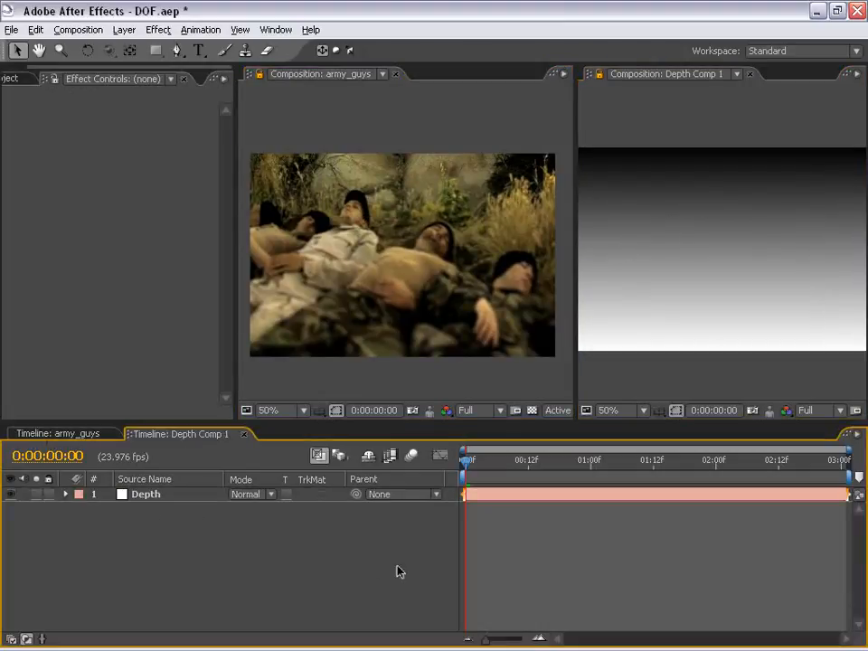
{"action": "left_click", "coordinate": [494, 495]}
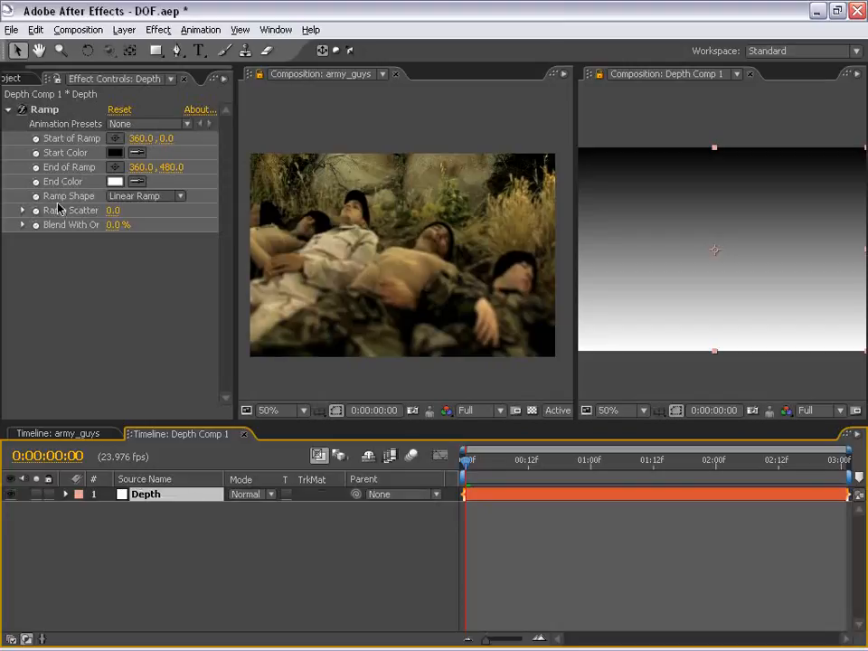
{"action": "left_click", "coordinate": [141, 196]}
{"action": "left_click", "coordinate": [145, 212]}
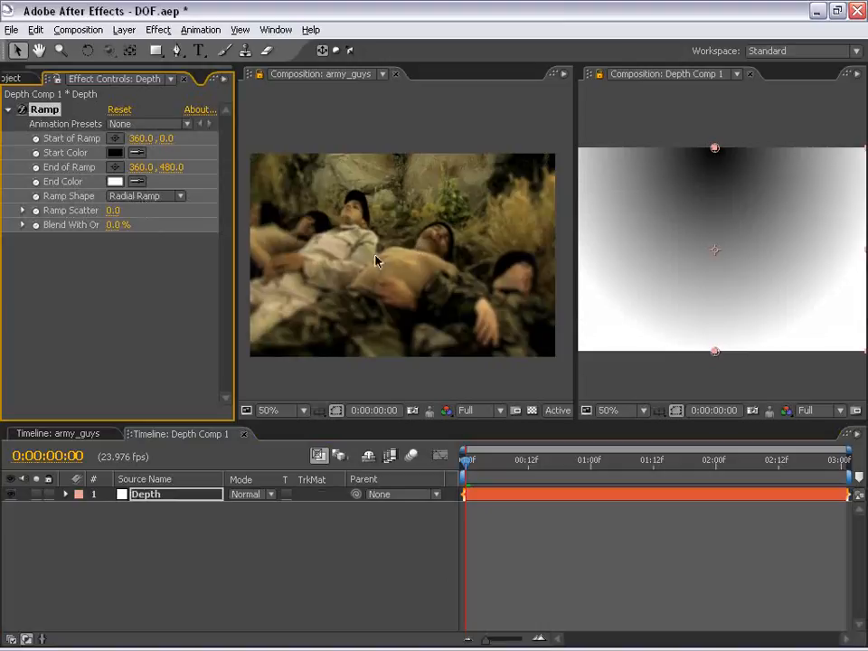
{"action": "left_click_drag", "start_coordinate": [714, 149], "coordinate": [715, 249]}
{"action": "left_click_drag", "start_coordinate": [715, 352], "coordinate": [700, 490]}
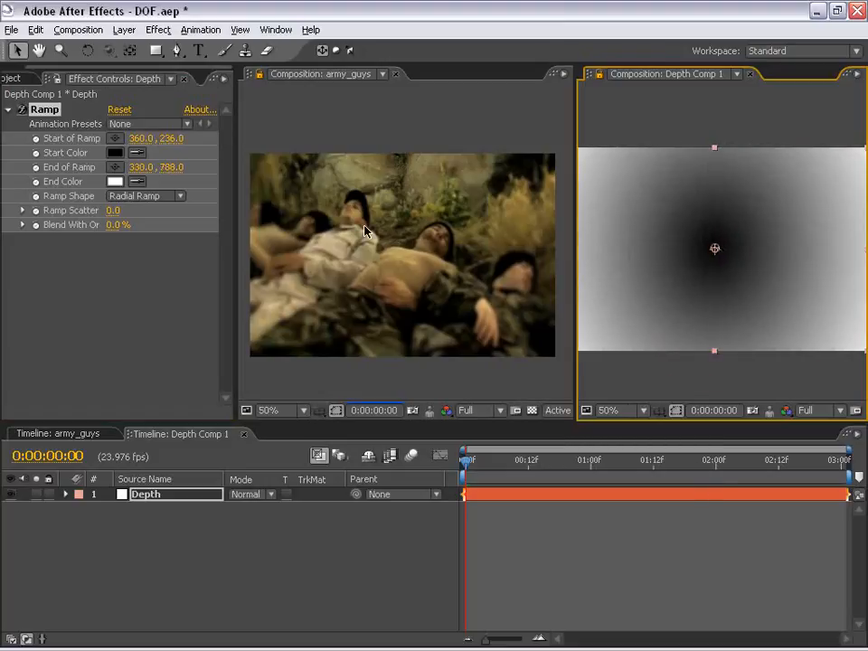
{"action": "scroll", "coordinate": [413, 236], "scroll_direction": "up", "scroll_amount": 2}
{"action": "left_click_drag", "start_coordinate": [381, 252], "coordinate": [400, 224]}
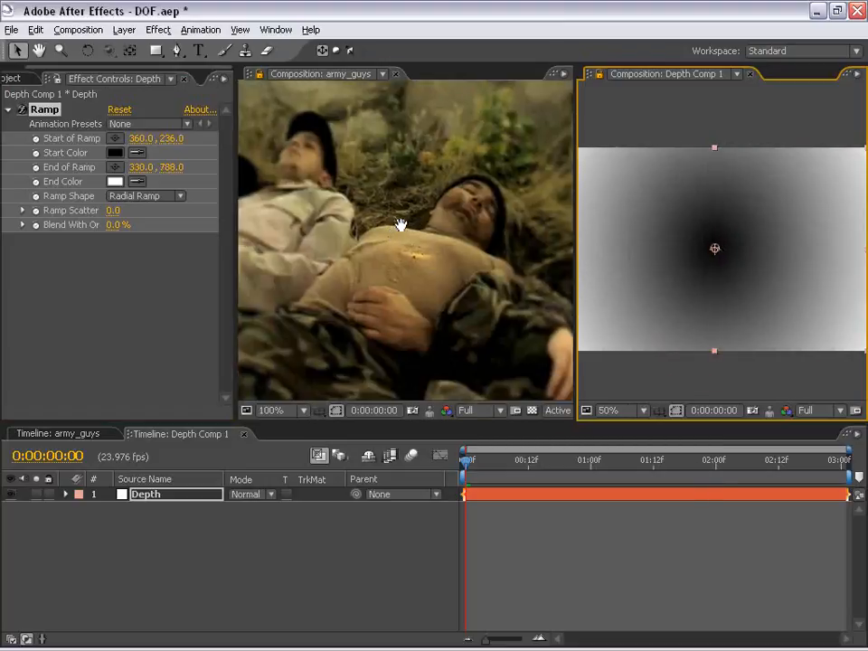
{"action": "scroll", "coordinate": [410, 240], "scroll_direction": "down", "scroll_amount": 2}
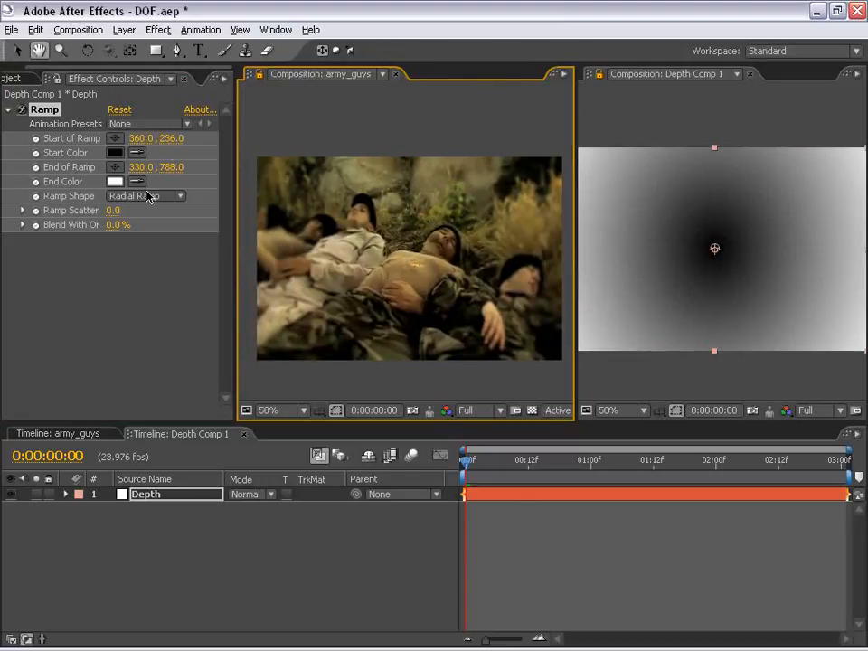
- Apply the Curves color correction effect to the Depth layer in Depth Comp 1
{"action": "left_click", "coordinate": [539, 552]}
{"action": "key", "text": "v"}
{"action": "left_click", "coordinate": [492, 496]}
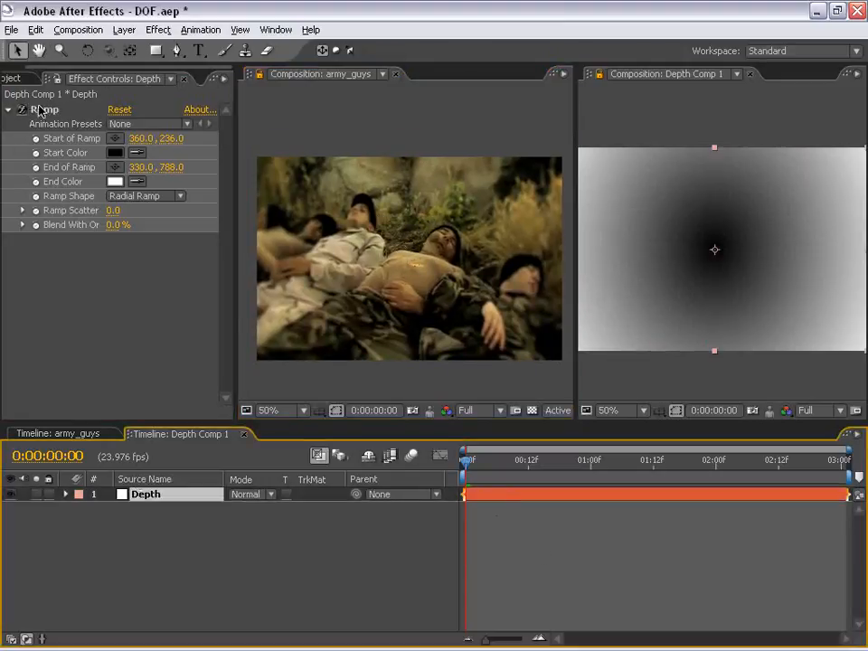
{"action": "left_click", "coordinate": [42, 110]}
{"action": "left_click", "coordinate": [158, 30]}
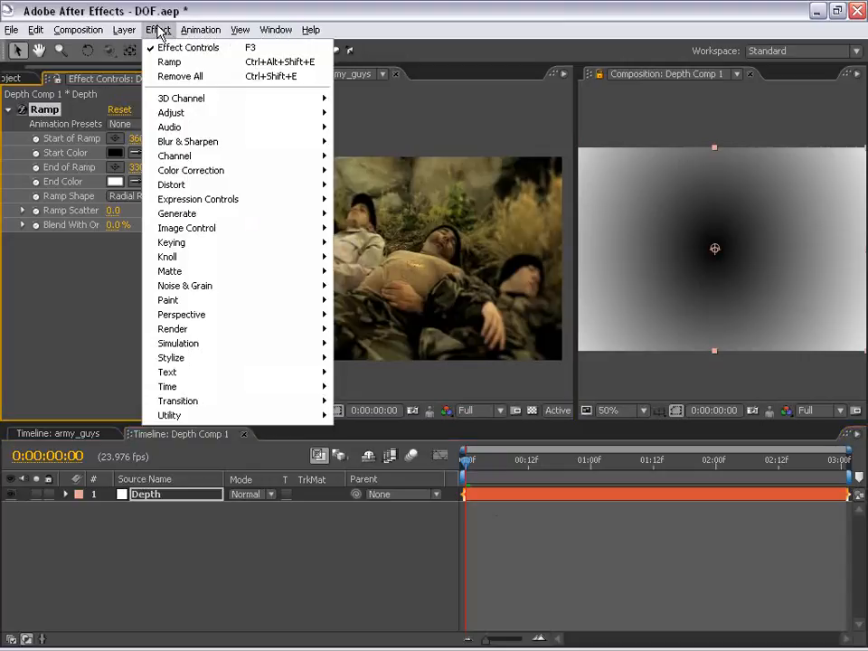
{"action": "mouse_move", "coordinate": [201, 170]}
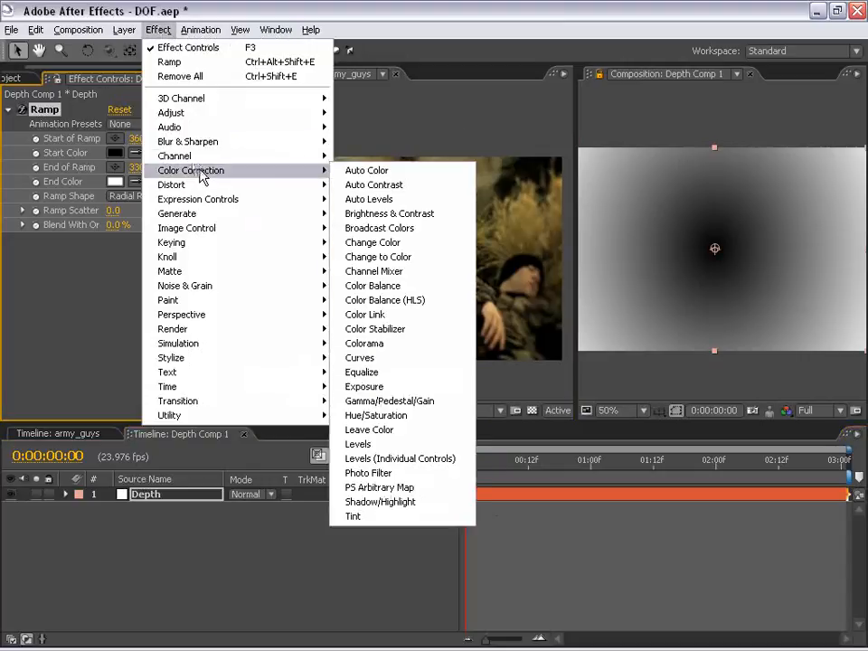
{"action": "left_click", "coordinate": [372, 357]}
- Reshape the RGB curve by shifting its black point inward and raising the midtones to widen the gradient's dark center
{"action": "left_click_drag", "start_coordinate": [49, 400], "coordinate": [89, 401]}
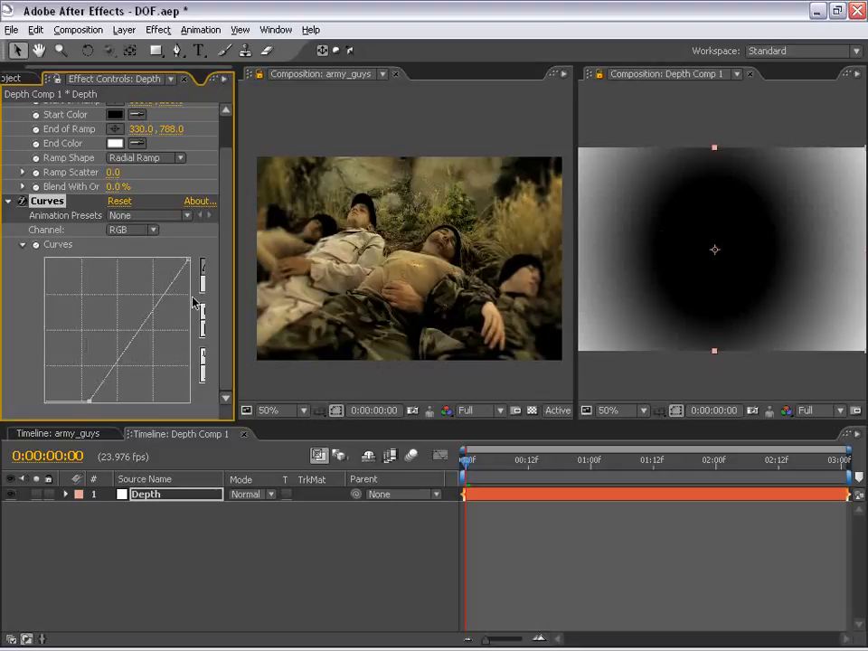
{"action": "left_click_drag", "start_coordinate": [146, 320], "coordinate": [128, 305]}
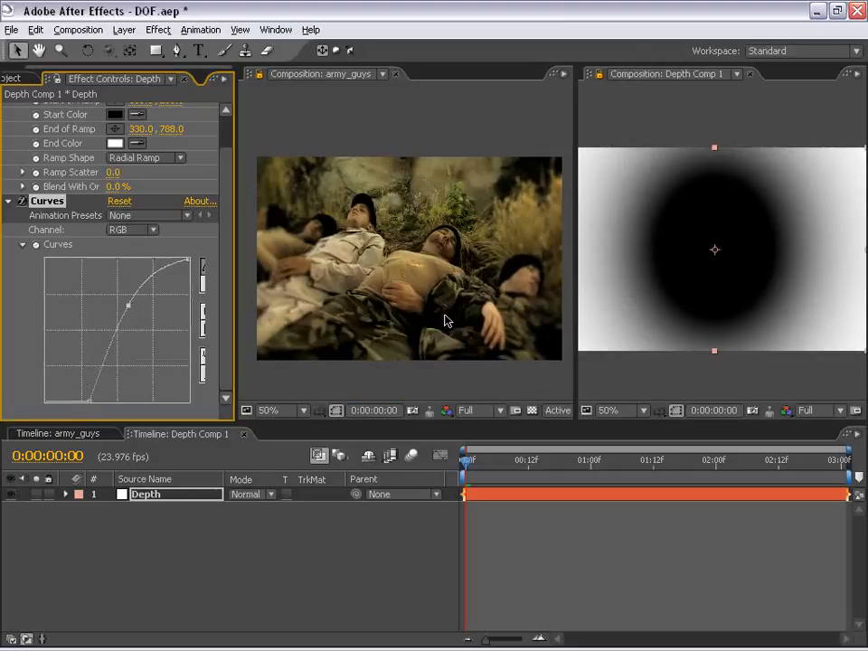
{"action": "left_click_drag", "start_coordinate": [88, 403], "coordinate": [71, 407]}
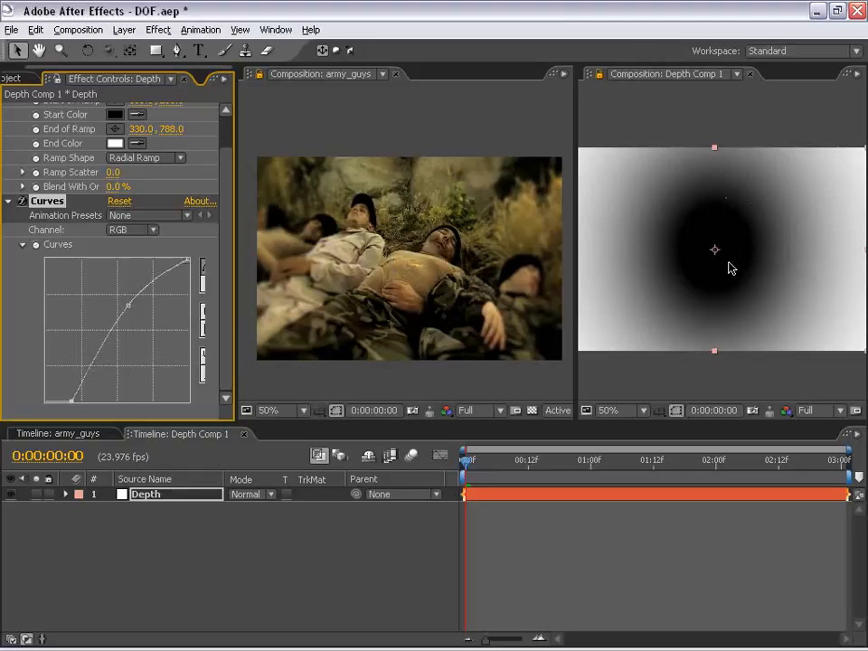
- Examine the army_guys footage at full size to see how the radial depth map distributes focus and blur
{"action": "mouse_move", "coordinate": [421, 258]}
{"action": "left_mouse_down"}
{"action": "mouse_move", "coordinate": [407, 229]}
{"action": "mouse_move", "coordinate": [405, 248]}
{"action": "left_mouse_up"}
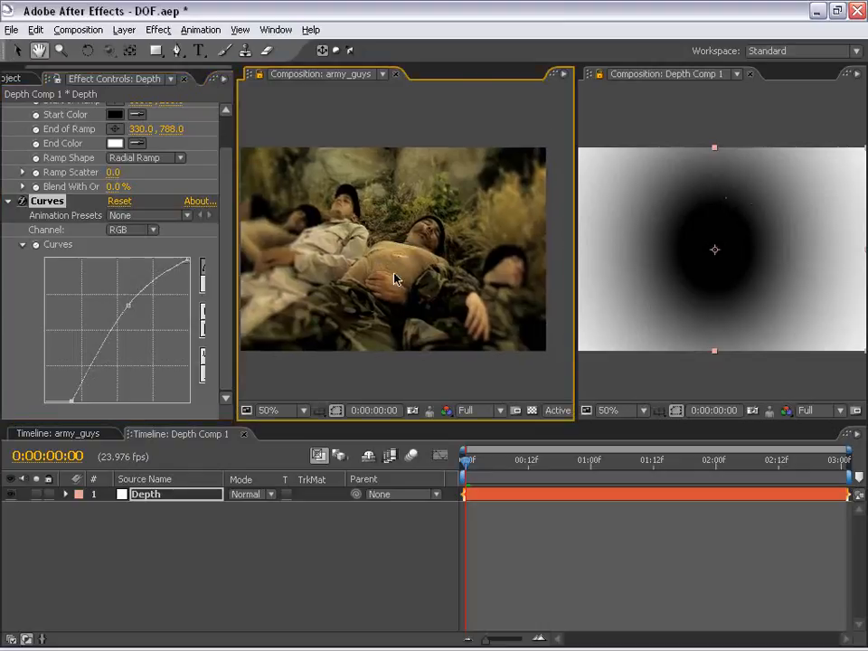
{"action": "key", "text": "grave"}
{"action": "scroll", "coordinate": [393, 272], "scroll_direction": "up", "scroll_amount": 1}
{"action": "left_click_drag", "start_coordinate": [470, 292], "coordinate": [491, 246]}
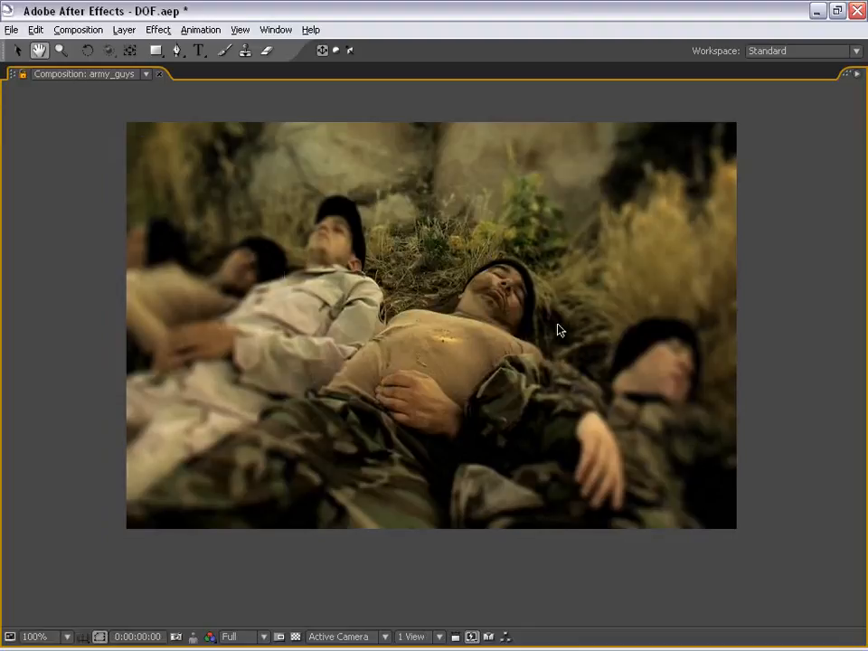
{"action": "key", "text": "KP_0"}
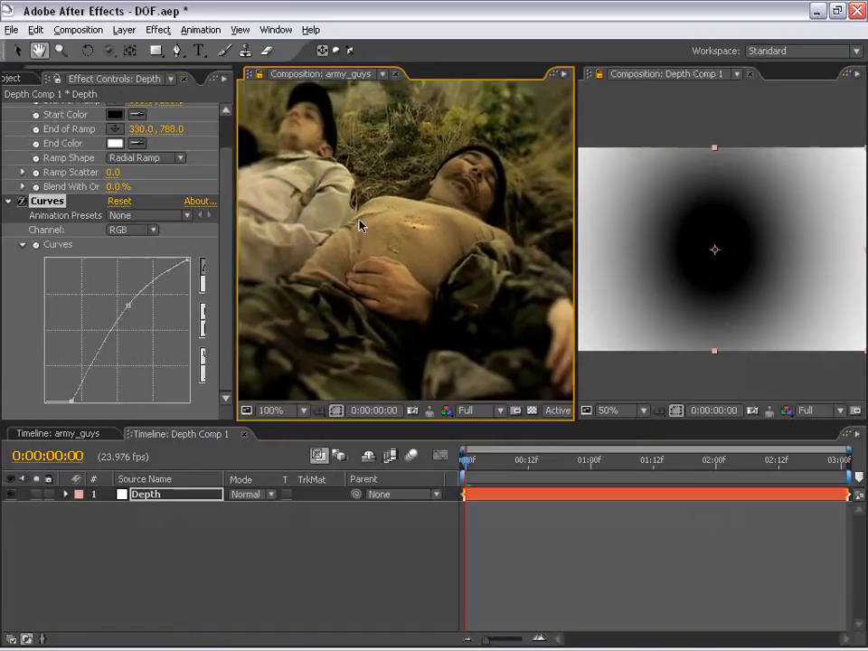
{"action": "scroll", "coordinate": [360, 226], "scroll_direction": "down", "scroll_amount": 1}
{"action": "left_click_drag", "start_coordinate": [401, 213], "coordinate": [412, 227]}
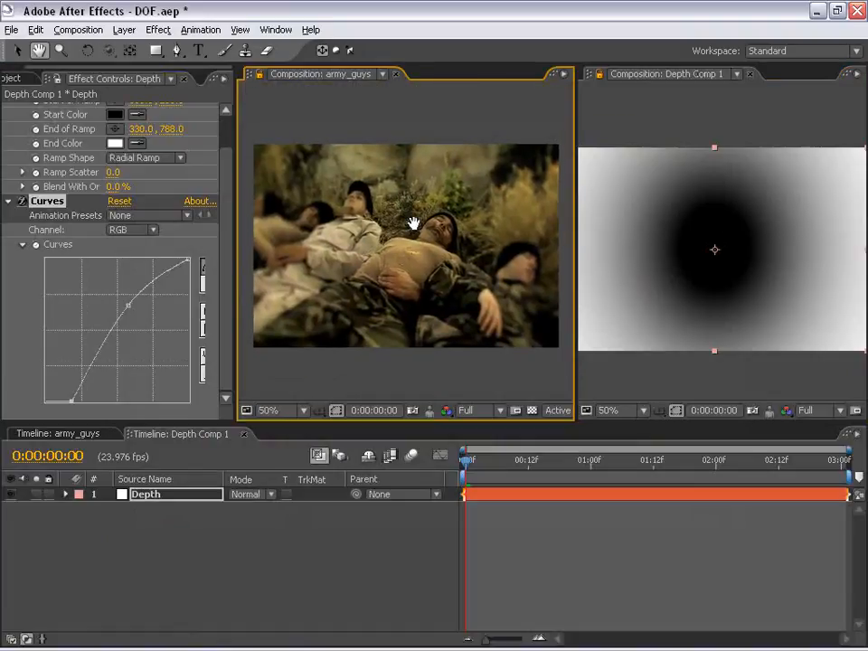
{"action": "left_click", "coordinate": [398, 378]}
{"action": "left_click", "coordinate": [646, 111]}
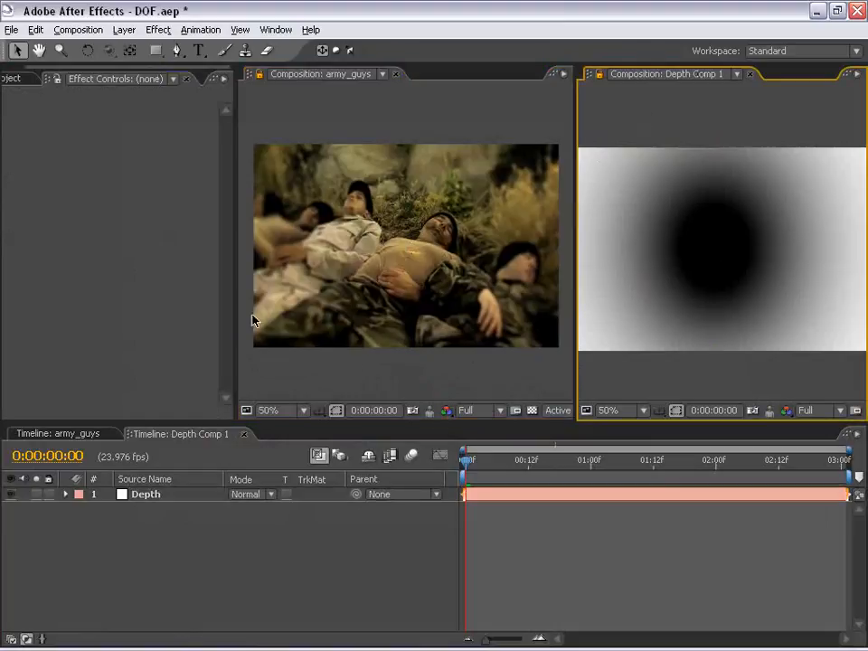
- Delete the Curves effect from the Depth layer and reset its Ramp to the default linear gradient
{"action": "left_click", "coordinate": [732, 197]}
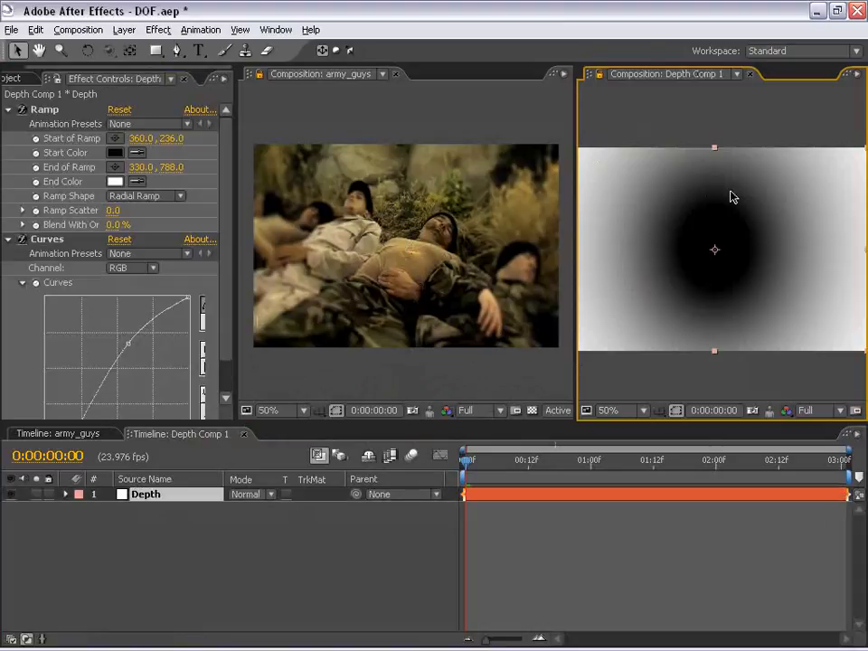
{"action": "left_click", "coordinate": [50, 240]}
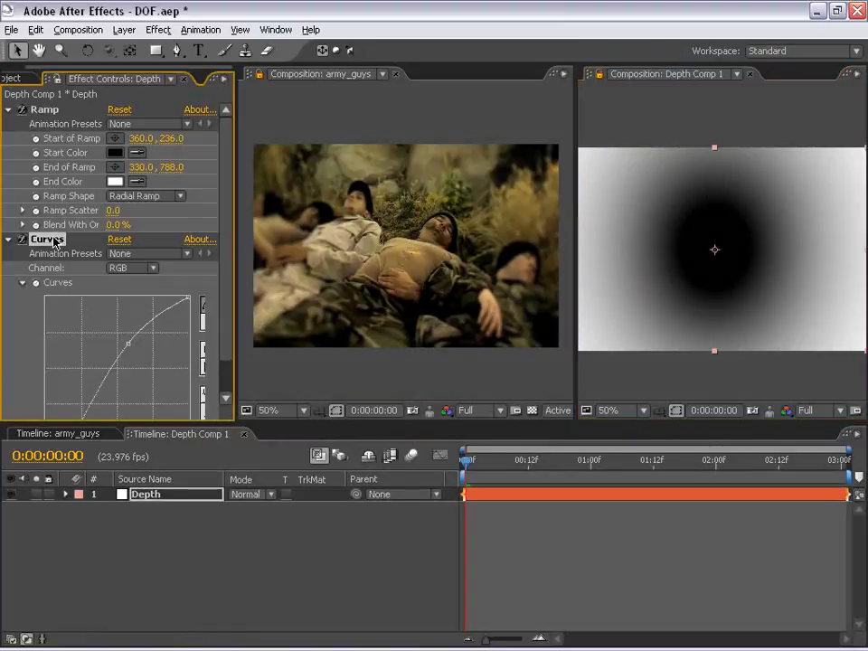
{"action": "key", "text": "Delete"}
{"action": "left_click", "coordinate": [118, 109]}
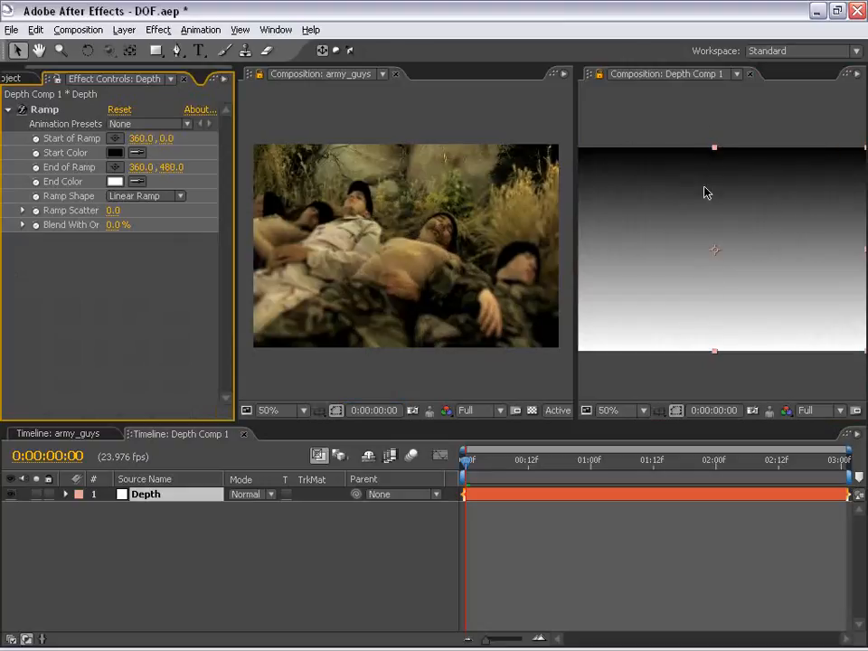
- Close the extra Depth Comp 1 viewer and return to the army_guys composition in a single unlocked viewer
{"action": "scroll", "coordinate": [695, 315], "scroll_direction": "down", "scroll_amount": 1}
{"action": "left_click", "coordinate": [749, 73]}
{"action": "left_click", "coordinate": [336, 84]}
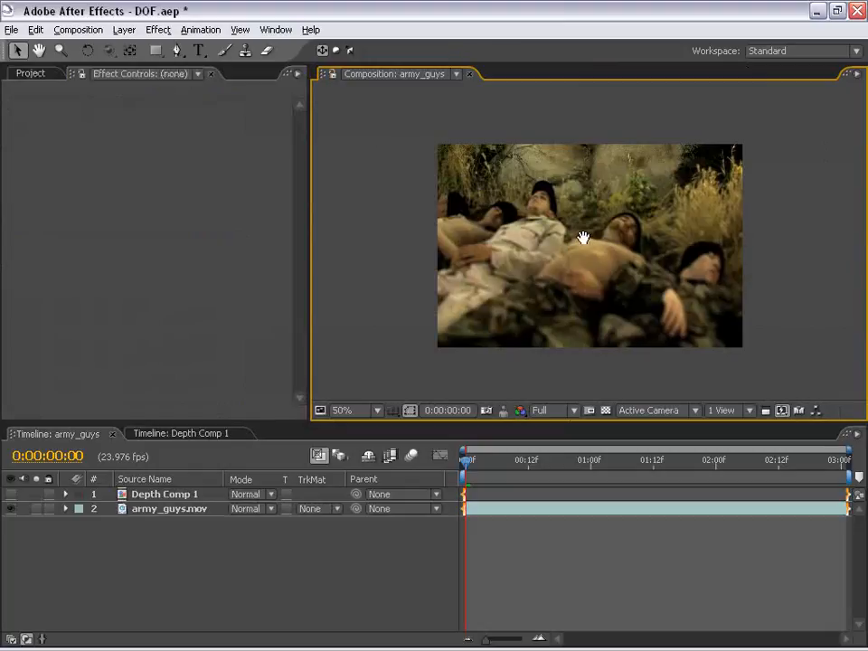
{"action": "left_click_drag", "start_coordinate": [310, 197], "coordinate": [249, 201]}
{"action": "left_click", "coordinate": [368, 539]}
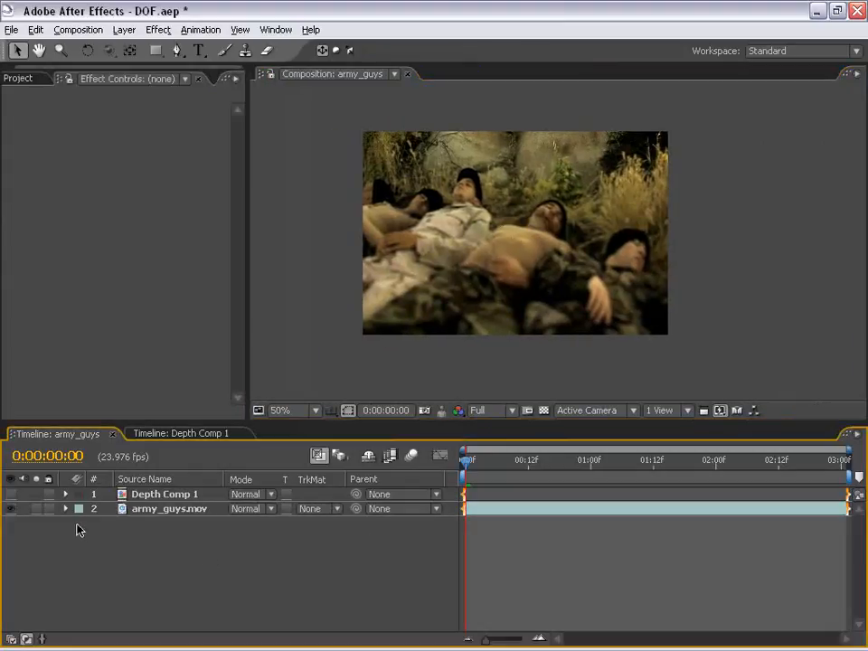
- Set the Blur Focal Distance of Lens Blur to 255 on the army_guys.mov layer to focus on the foreground
{"action": "left_click", "coordinate": [478, 509]}
{"action": "left_click", "coordinate": [43, 110]}
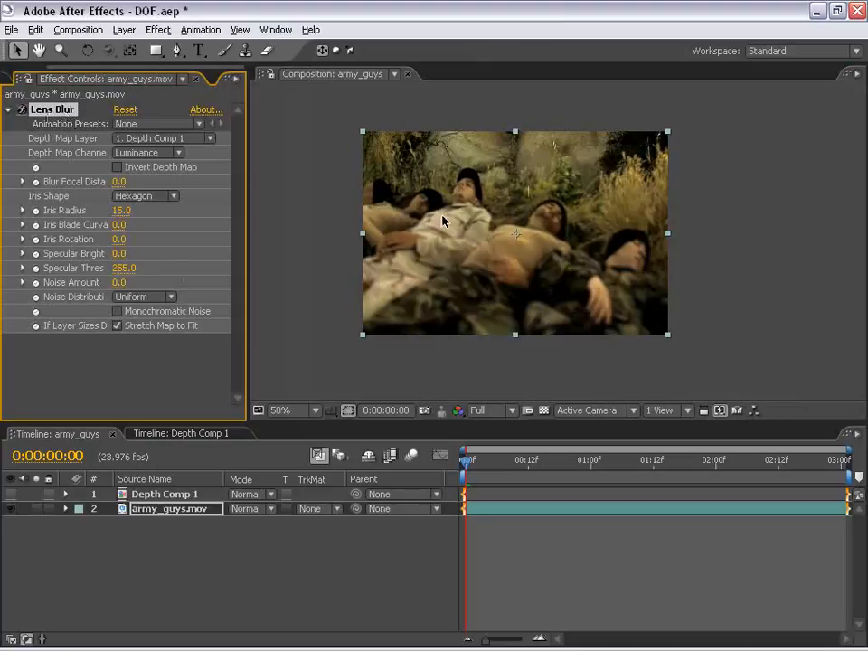
{"action": "scroll", "coordinate": [512, 229], "scroll_direction": "up", "scroll_amount": 1}
{"action": "key", "text": "space"}
{"action": "left_click_drag", "start_coordinate": [512, 229], "coordinate": [531, 215]}
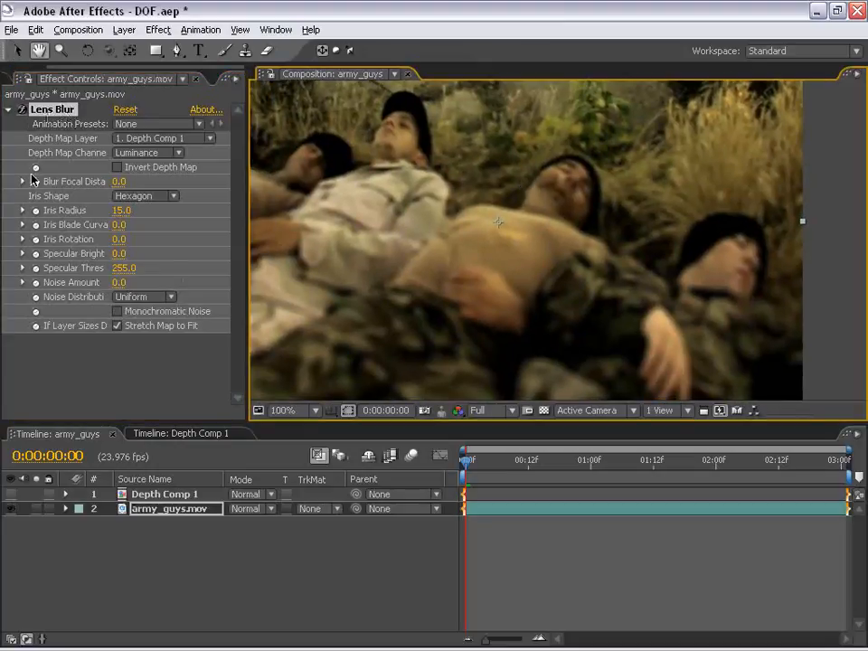
{"action": "left_click_drag", "start_coordinate": [246, 164], "coordinate": [310, 170]}
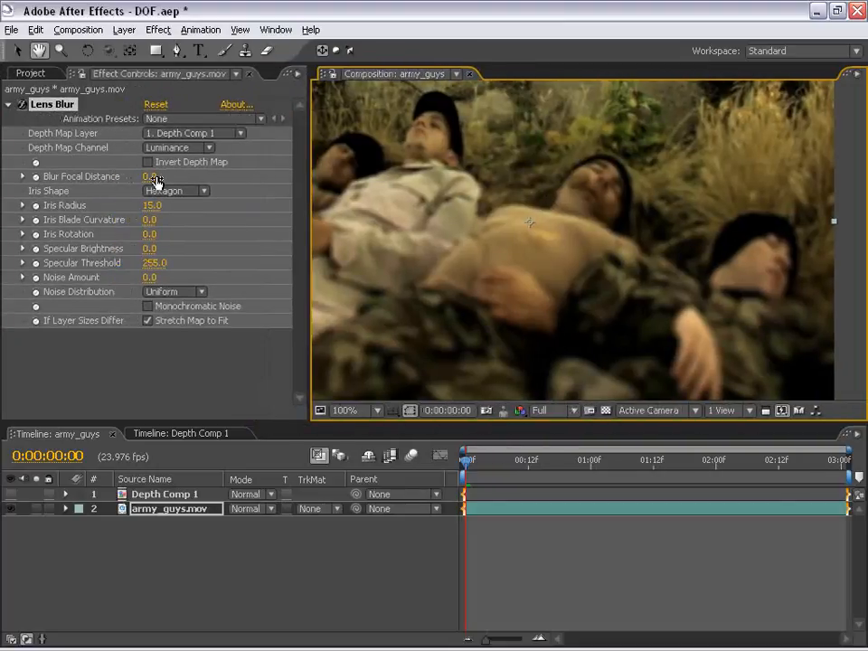
{"action": "left_click_drag", "start_coordinate": [149, 180], "coordinate": [241, 180]}
{"action": "scroll", "coordinate": [489, 237], "scroll_direction": "down", "scroll_amount": 1}
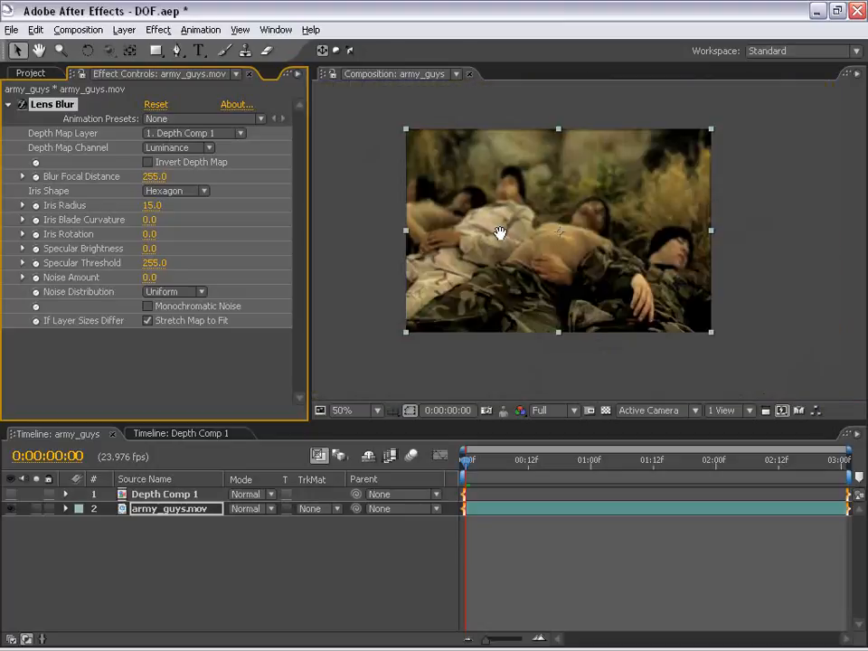
{"action": "scroll", "coordinate": [519, 240], "scroll_direction": "up", "scroll_amount": 1}
{"action": "key", "text": "grave"}
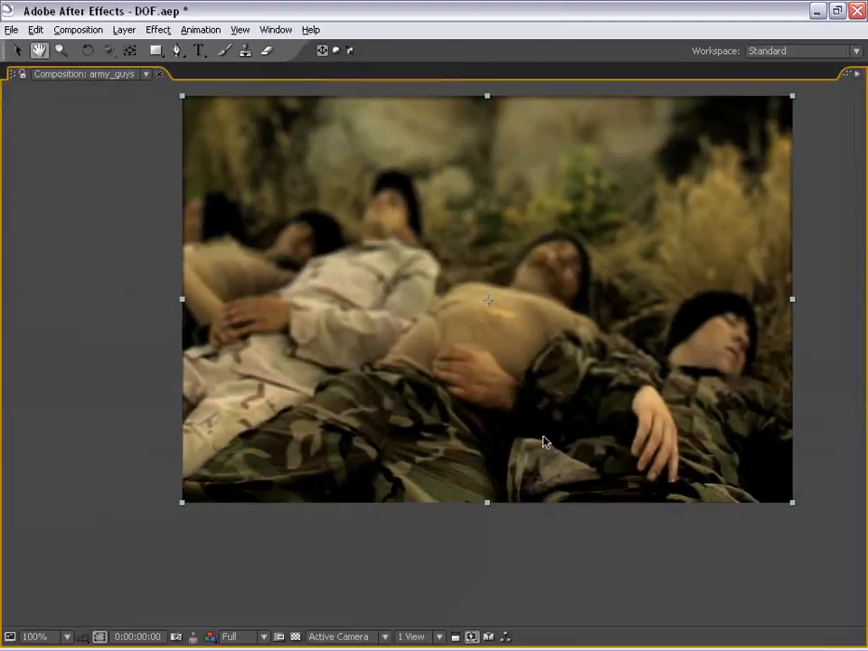
{"action": "scroll", "coordinate": [444, 223], "scroll_direction": "down", "scroll_amount": 1}
{"action": "key", "text": "grave"}
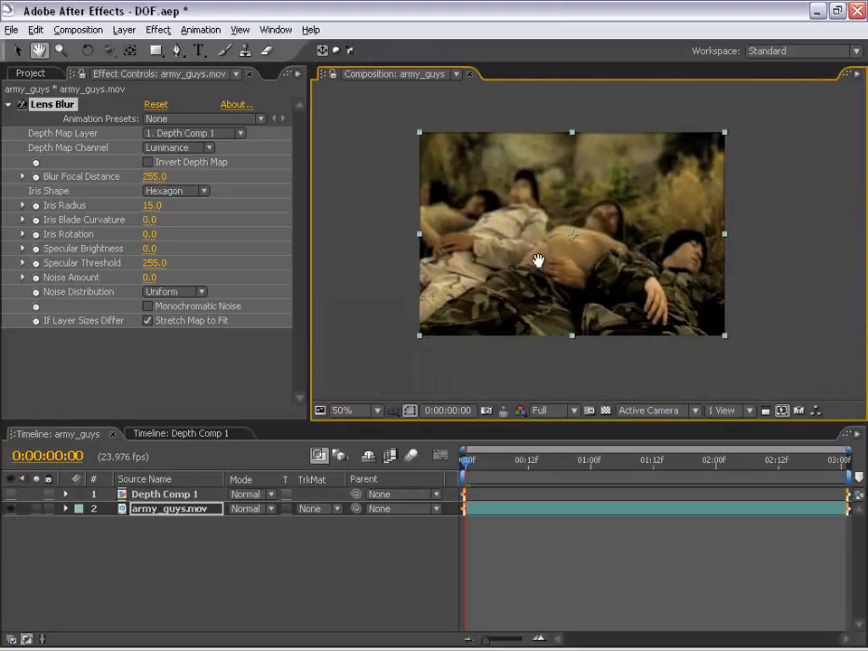
- Lower the Lens Blur's Blur Focal Distance to 140.2 and set its Iris Radius to 20
{"action": "left_click_drag", "start_coordinate": [149, 176], "coordinate": [116, 180]}
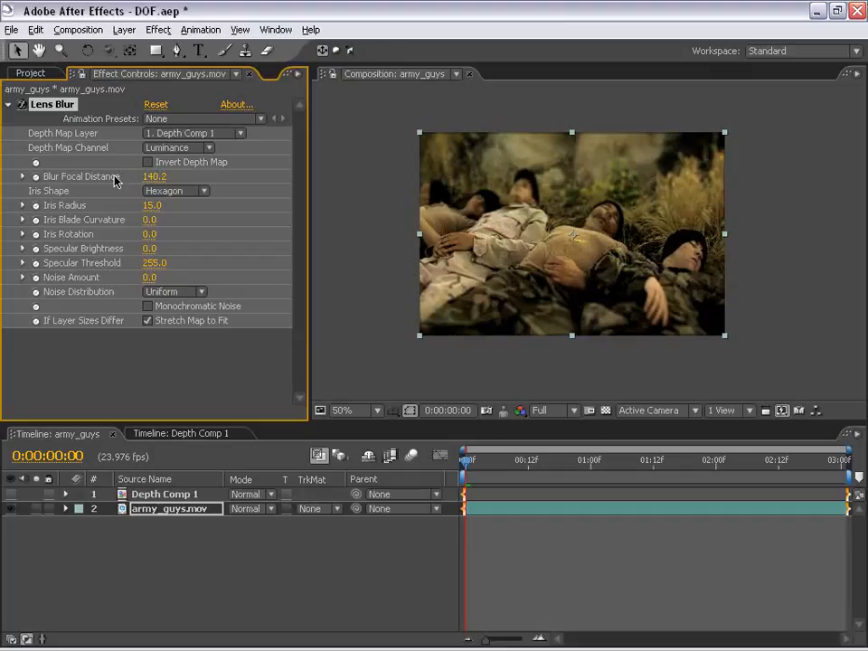
{"action": "scroll", "coordinate": [604, 233], "scroll_direction": "up", "scroll_amount": 1}
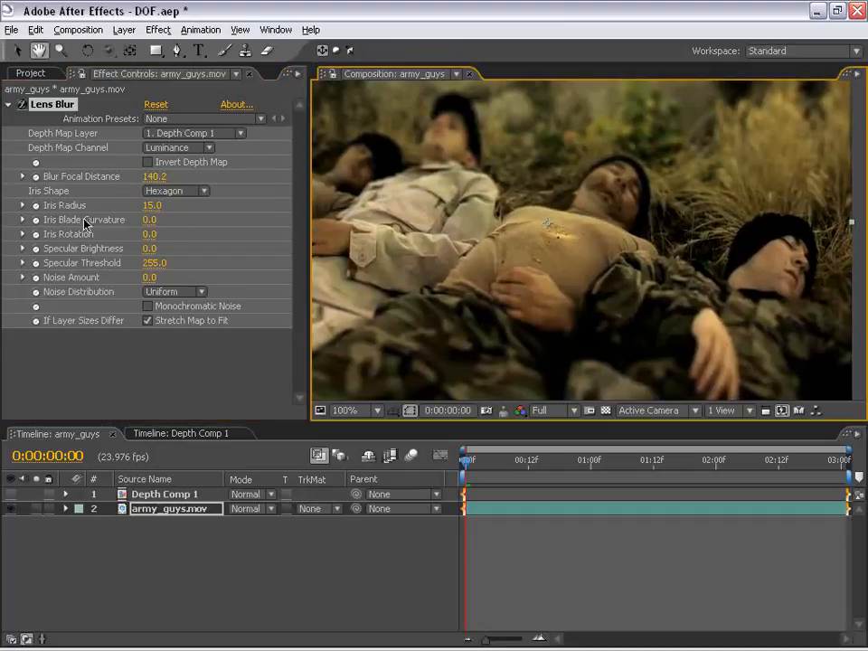
{"action": "left_click", "coordinate": [152, 205]}
{"action": "type", "text": "20"}
{"action": "key", "text": "Return"}
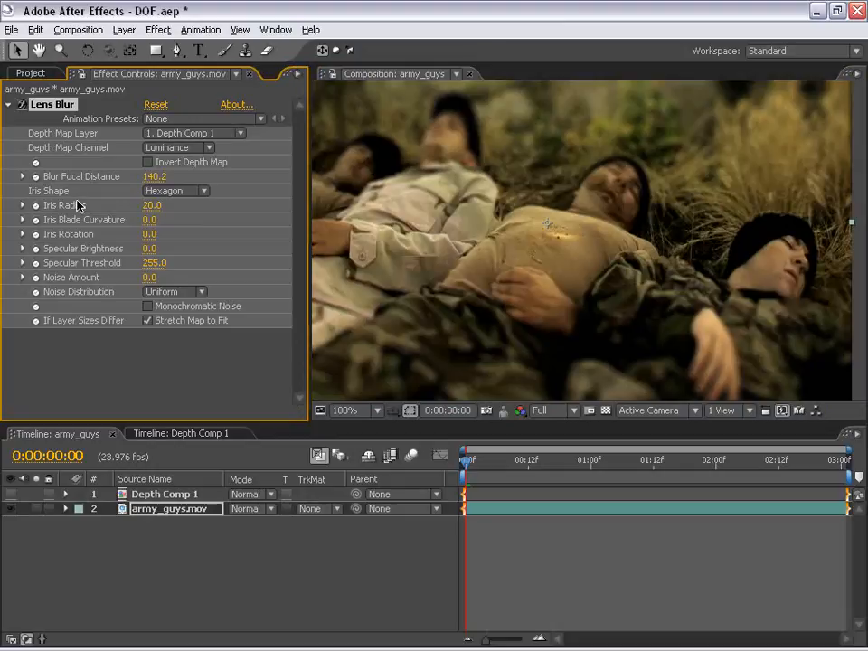
- Set the Blur Focal Distance to 76.5 to bring the soldier in the light uniform into focus
{"action": "left_click_drag", "start_coordinate": [145, 176], "coordinate": [126, 176]}
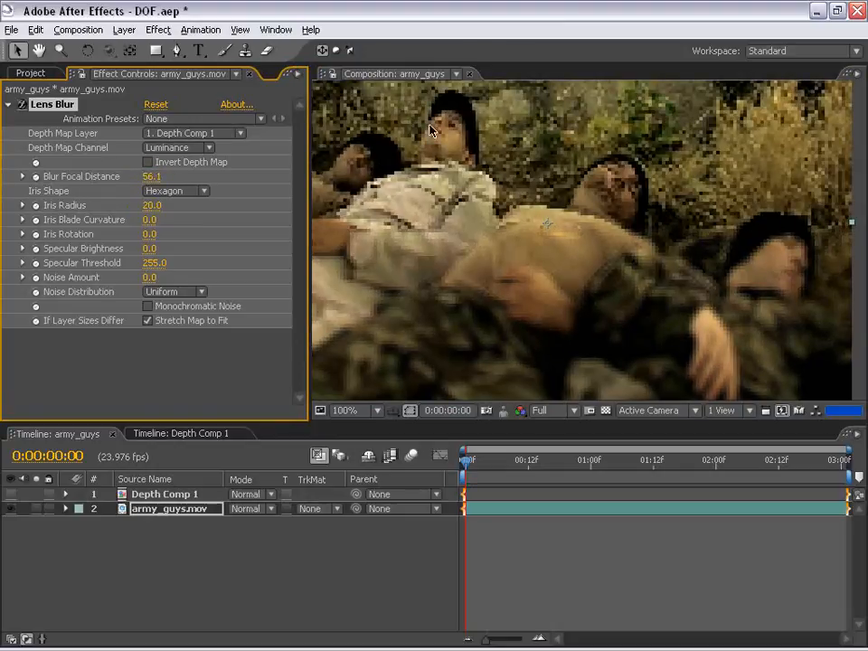
{"action": "key", "text": "space"}
{"action": "left_click_drag", "start_coordinate": [487, 186], "coordinate": [527, 271]}
{"action": "left_click_drag", "start_coordinate": [155, 176], "coordinate": [156, 178]}
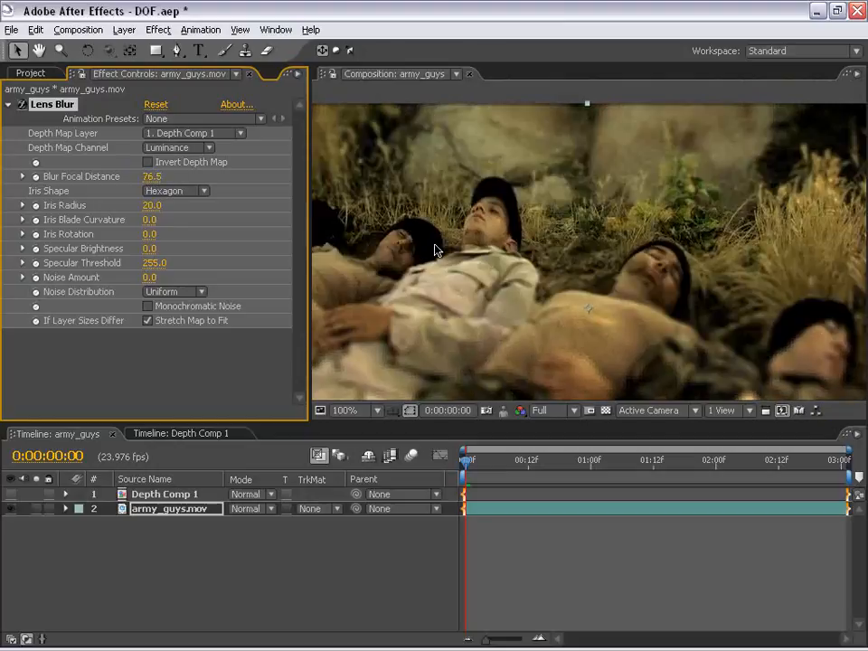
- Examine the army_guys frame up close and in an enlarged viewer to judge the focus on the background soldiers
{"action": "key", "text": "space"}
{"action": "left_click_drag", "start_coordinate": [624, 345], "coordinate": [596, 255]}
{"action": "scroll", "coordinate": [615, 271], "scroll_direction": "down", "scroll_amount": 1}
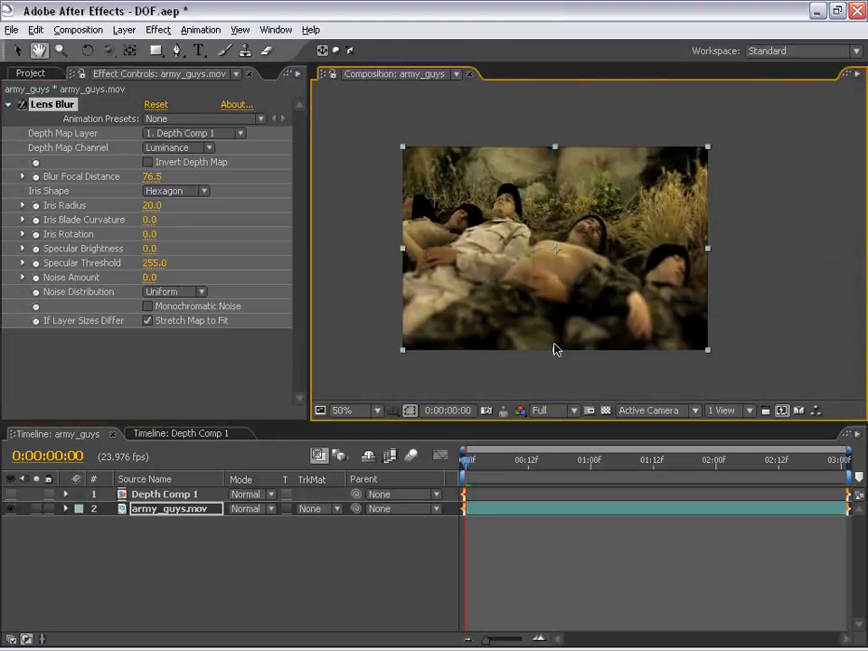
{"action": "key", "text": "grave"}
{"action": "scroll", "coordinate": [558, 335], "scroll_direction": "up", "scroll_amount": 1}
{"action": "left_click_drag", "start_coordinate": [471, 351], "coordinate": [539, 283]}
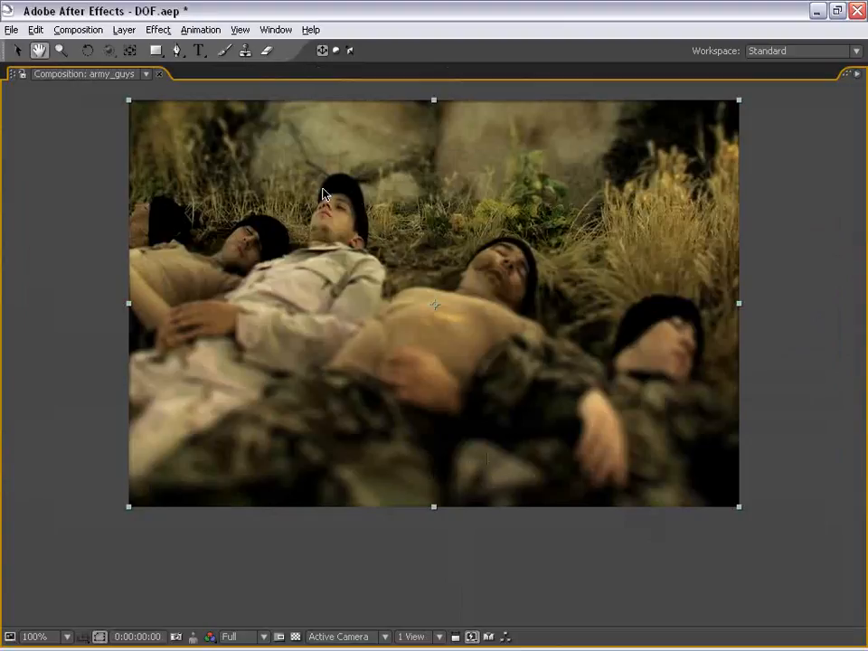
{"action": "key", "text": "grave"}
{"action": "scroll", "coordinate": [432, 223], "scroll_direction": "down", "scroll_amount": 1}
{"action": "left_click_drag", "start_coordinate": [498, 282], "coordinate": [459, 300]}
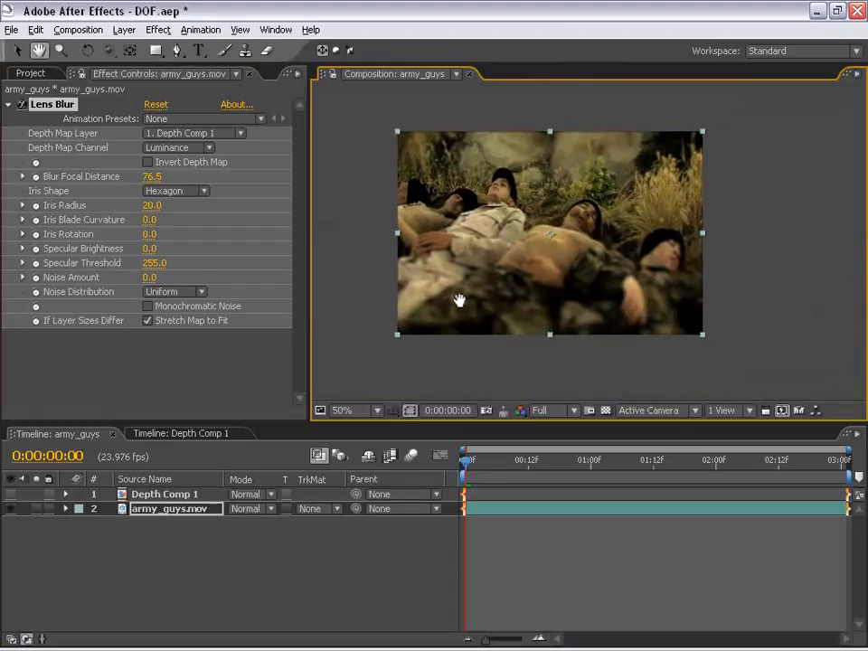
{"action": "left_click_drag", "start_coordinate": [504, 222], "coordinate": [491, 234]}
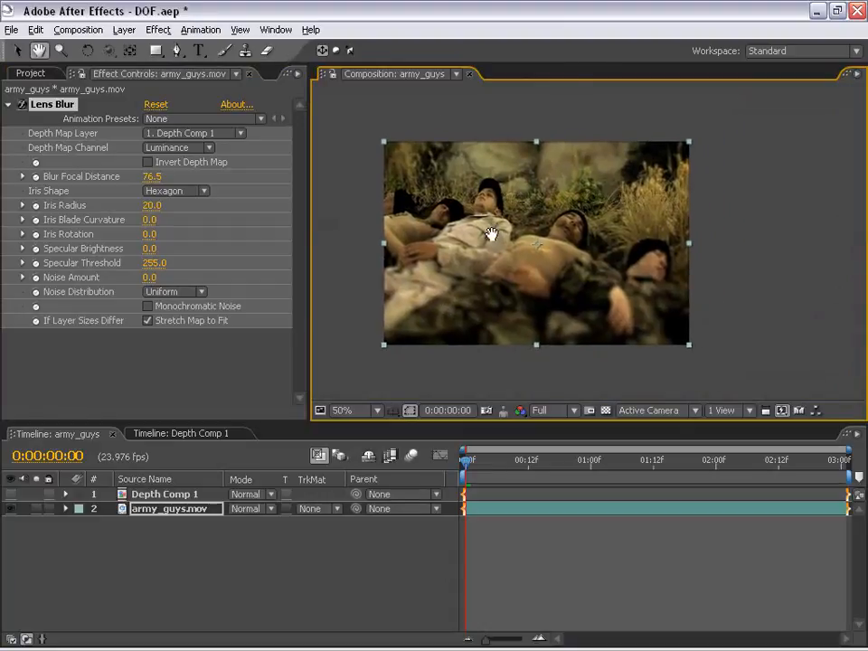
- Start animating Blur Focal Distance with a keyframe at 0:00:02:05 and check the focus on the background soldier's face
{"action": "left_click_drag", "start_coordinate": [465, 460], "coordinate": [742, 461]}
{"action": "left_click", "coordinate": [36, 178]}
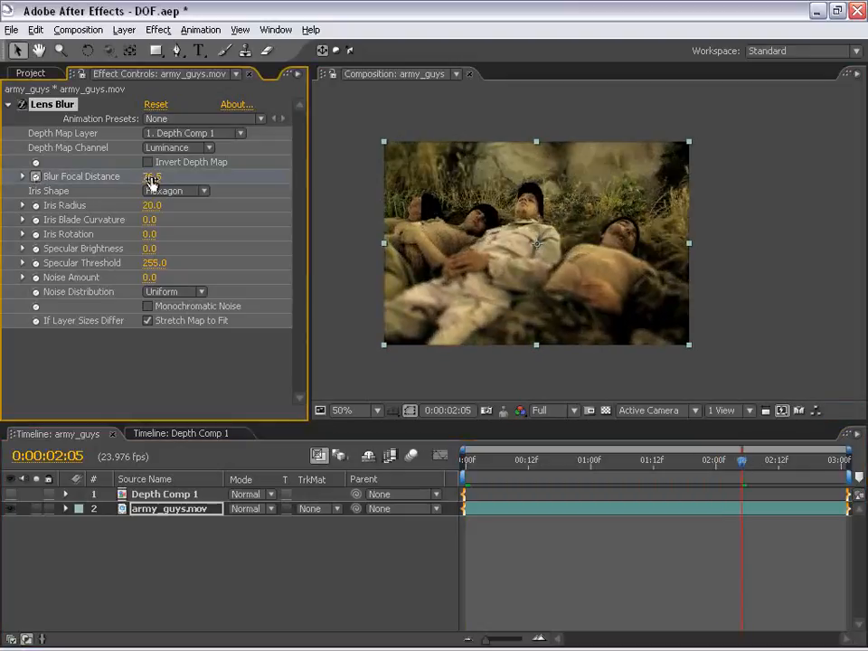
{"action": "scroll", "coordinate": [477, 240], "scroll_direction": "up", "scroll_amount": 1}
{"action": "key", "text": "space"}
{"action": "left_click_drag", "start_coordinate": [461, 207], "coordinate": [523, 221]}
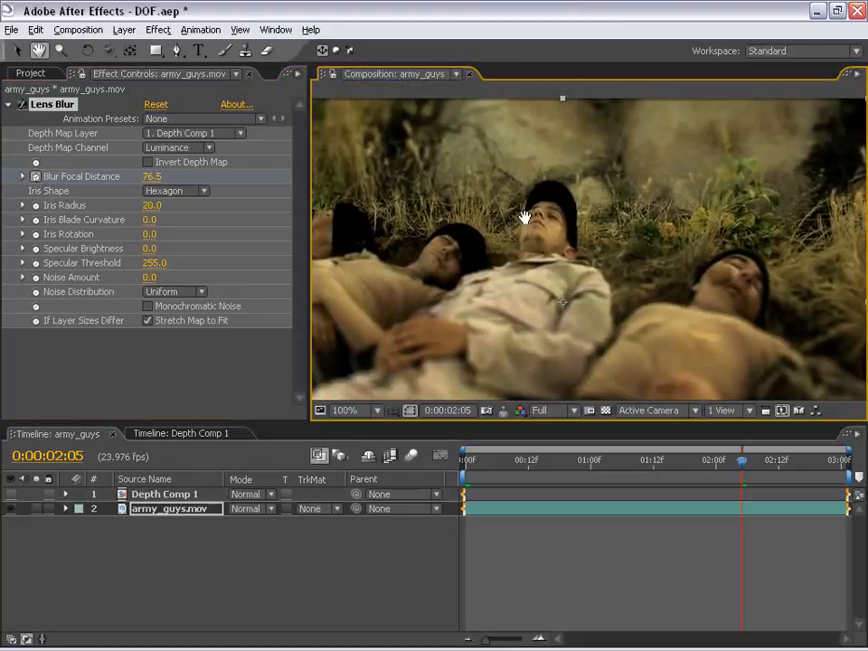
{"action": "scroll", "coordinate": [531, 260], "scroll_direction": "down", "scroll_amount": 1}
{"action": "left_click_drag", "start_coordinate": [528, 260], "coordinate": [512, 219]}
- Set Blur Focal Distance to 211.6 at 0:00:00:14 to focus on the foreground, and inspect the frame enlarged
{"action": "left_click_drag", "start_coordinate": [740, 461], "coordinate": [541, 476]}
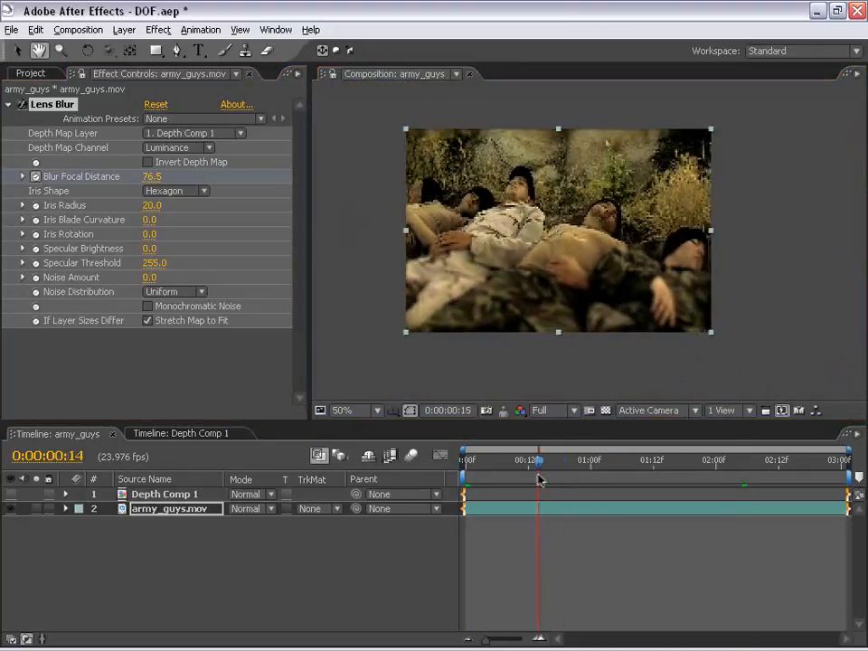
{"action": "mouse_move", "coordinate": [168, 177]}
{"action": "left_mouse_down"}
{"action": "mouse_move", "coordinate": [153, 177]}
{"action": "mouse_move", "coordinate": [206, 173]}
{"action": "mouse_move", "coordinate": [171, 188]}
{"action": "left_mouse_up"}
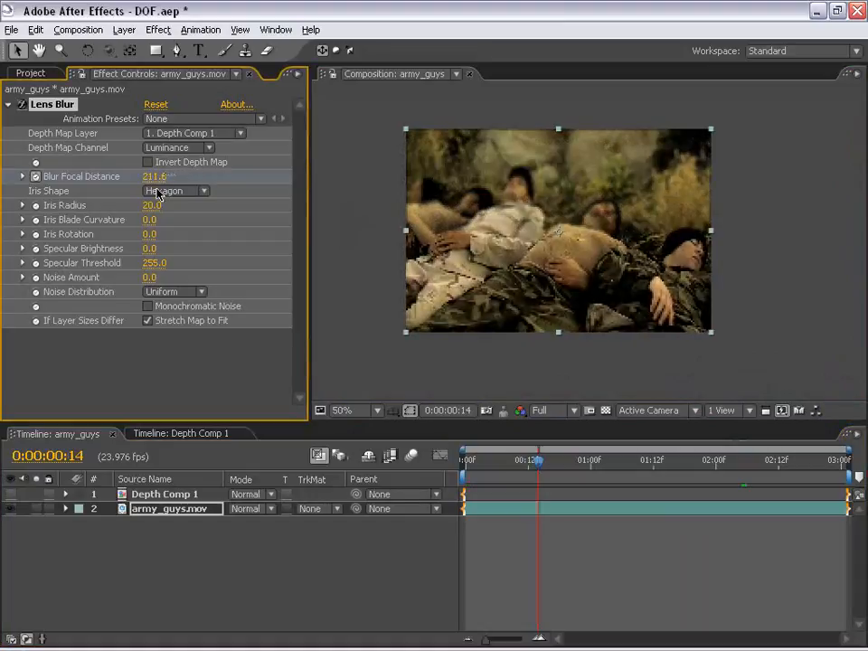
{"action": "left_click", "coordinate": [571, 315]}
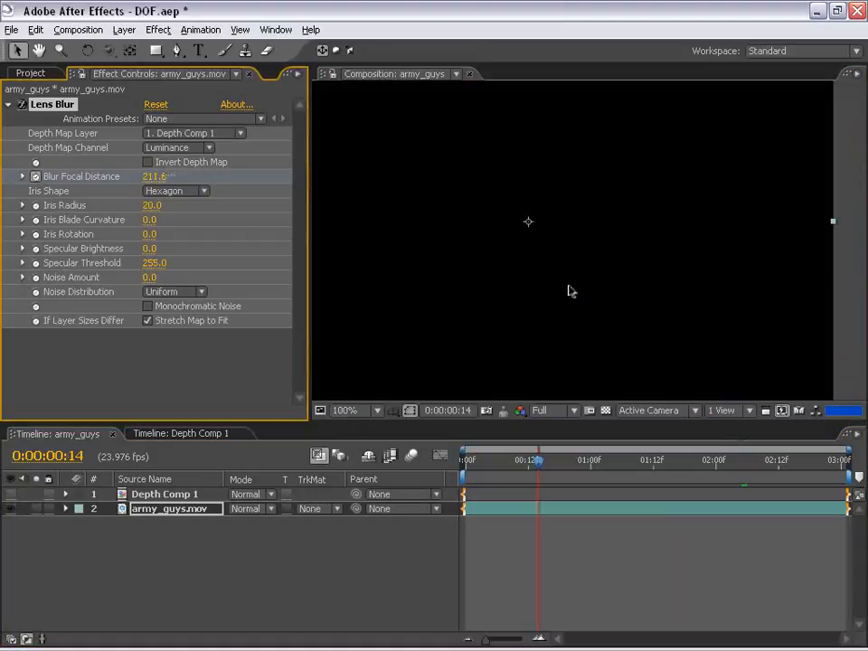
{"action": "scroll", "coordinate": [533, 296], "scroll_direction": "up", "scroll_amount": 1}
{"action": "key", "text": "grave"}
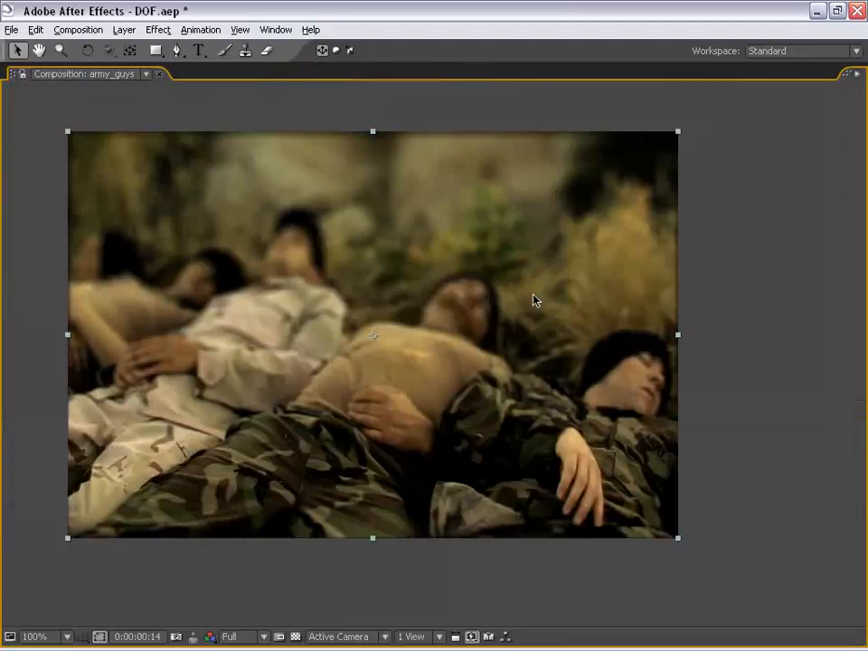
{"action": "left_click_drag", "start_coordinate": [454, 428], "coordinate": [535, 377]}
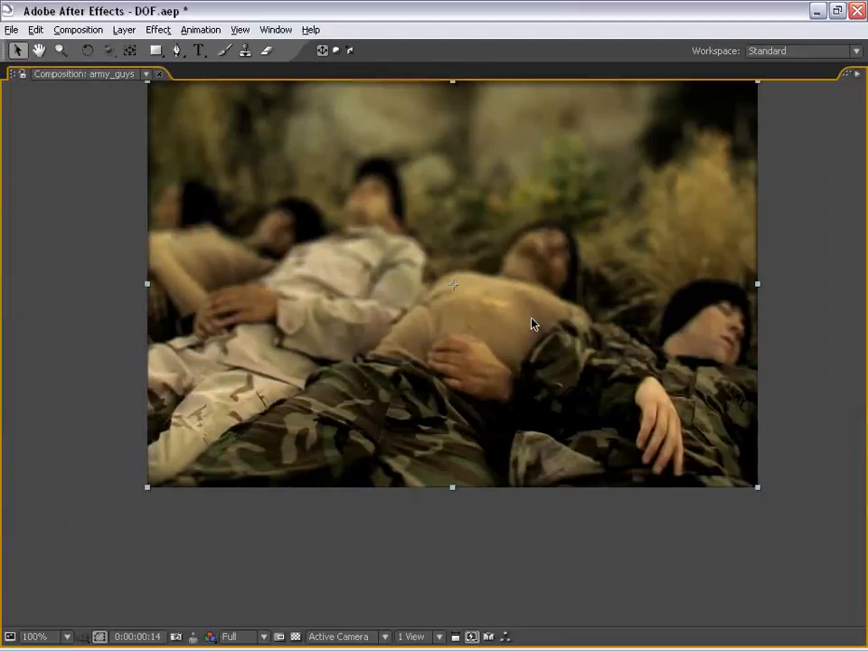
{"action": "key", "text": "grave"}
{"action": "scroll", "coordinate": [467, 196], "scroll_direction": "down", "scroll_amount": 1}
{"action": "left_click_drag", "start_coordinate": [576, 275], "coordinate": [534, 265]}
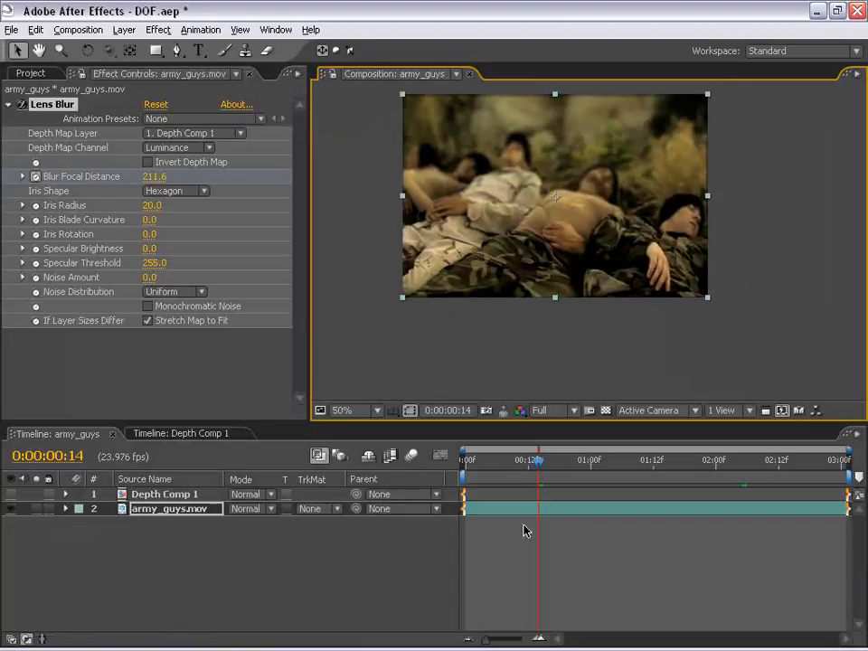
- Reveal the army_guys.mov layer's keyframes and apply Easy Ease to both Blur Focal Distance keyframes
{"action": "left_click", "coordinate": [503, 509]}
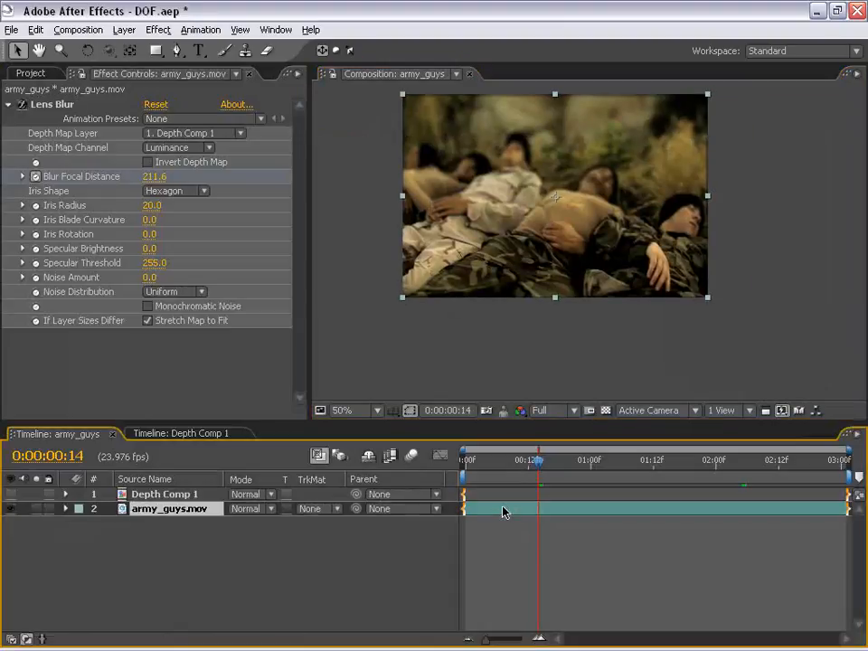
{"action": "key", "text": "u"}
{"action": "left_click", "coordinate": [518, 568]}
{"action": "left_click", "coordinate": [520, 463]}
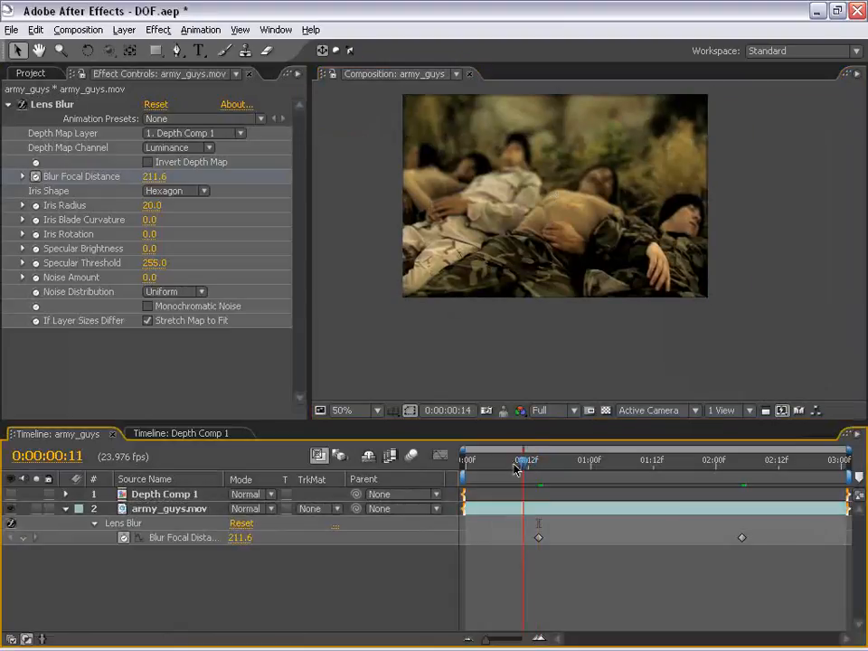
{"action": "left_click_drag", "start_coordinate": [769, 541], "coordinate": [511, 569]}
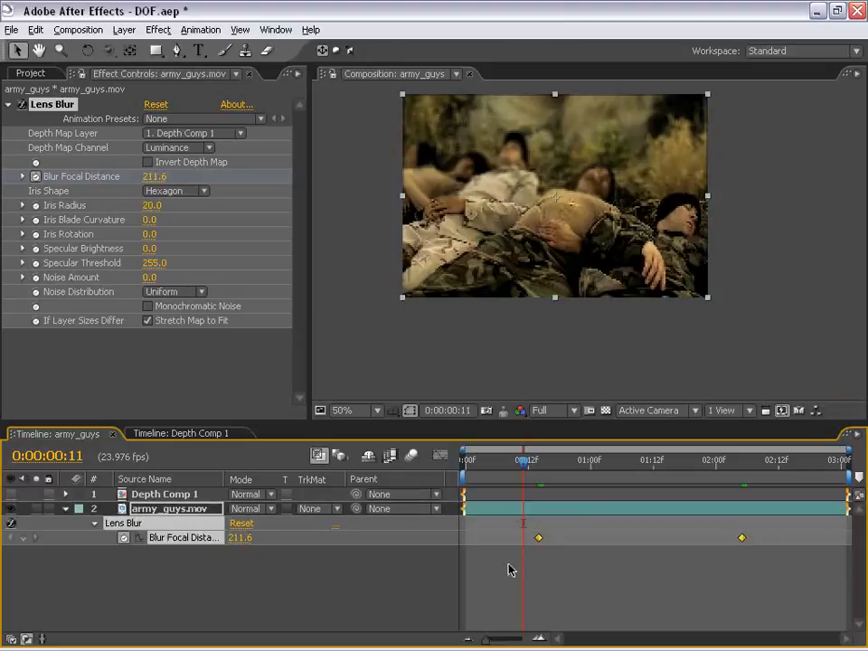
{"action": "key", "text": "F9"}
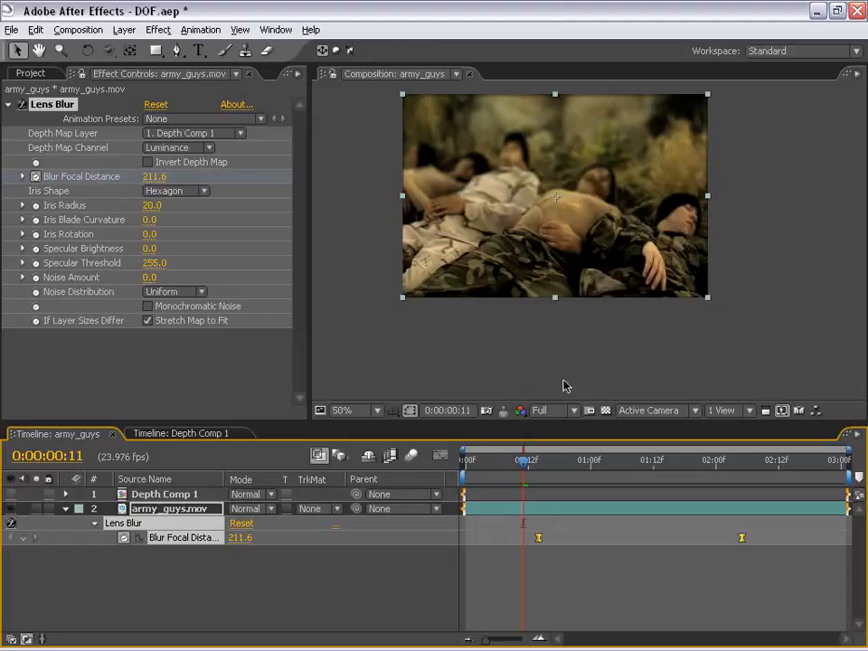
- Preview the animated focus shift across the whole army_guys composition
{"action": "left_click_drag", "start_coordinate": [610, 153], "coordinate": [645, 176]}
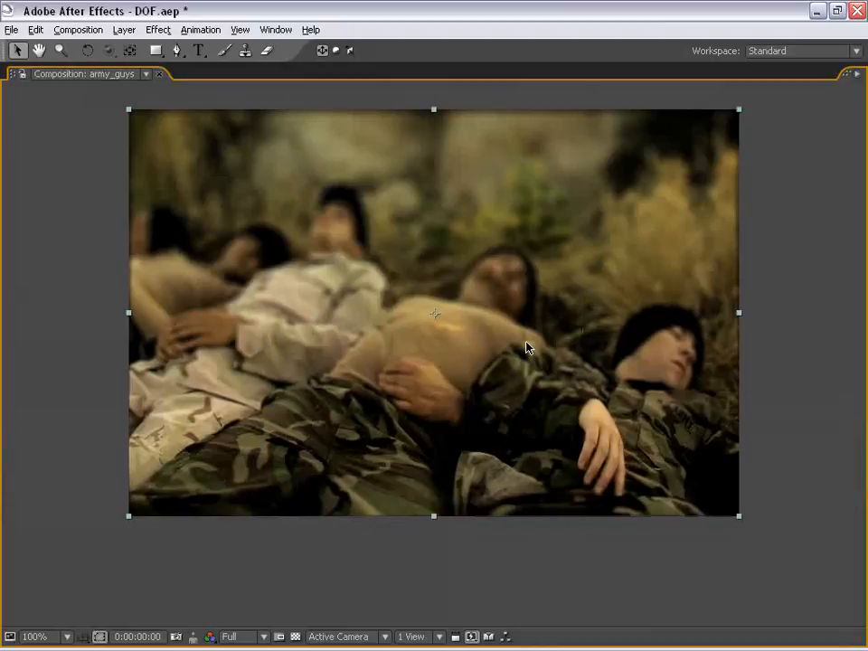
{"action": "key", "text": "KP_0"}
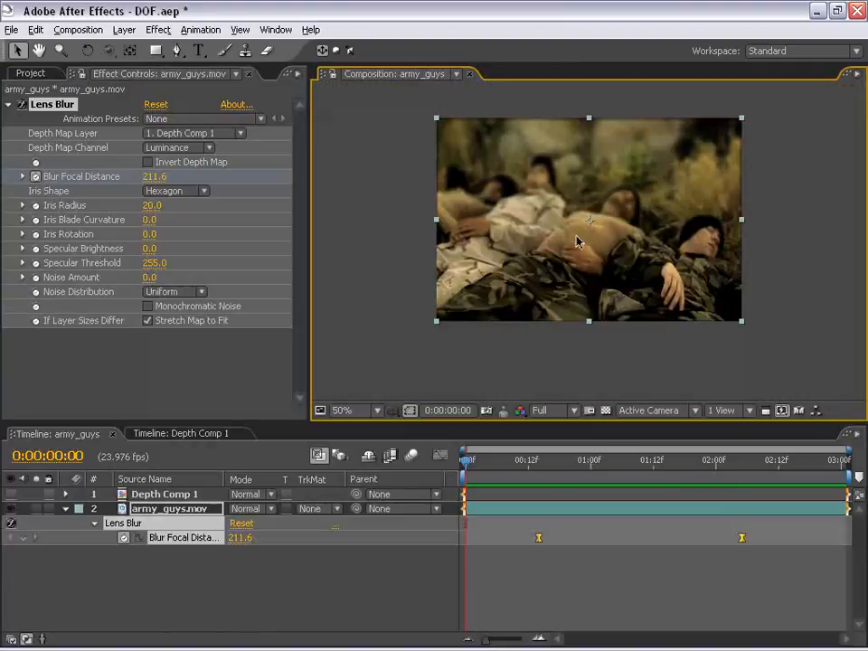
{"action": "left_click_drag", "start_coordinate": [628, 205], "coordinate": [589, 234]}
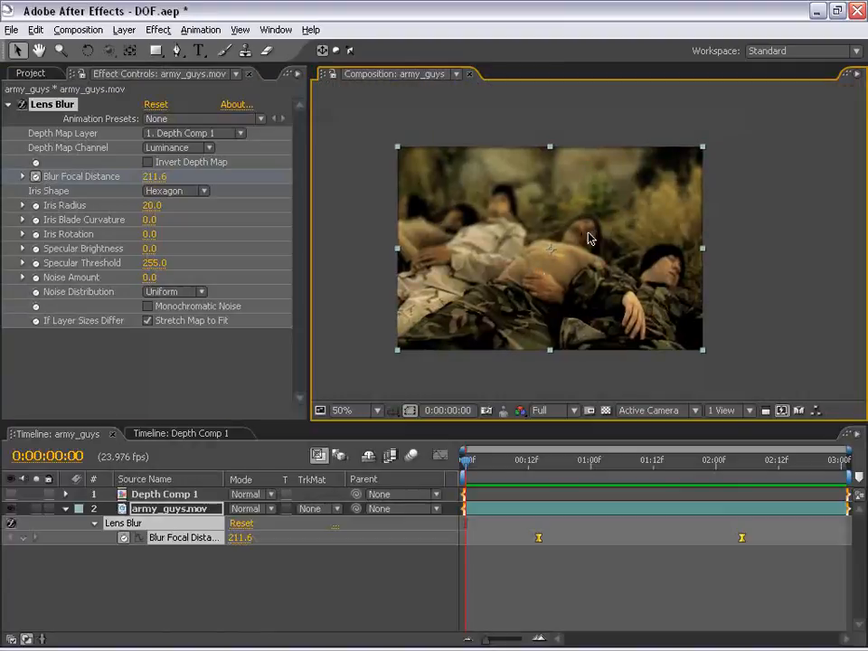